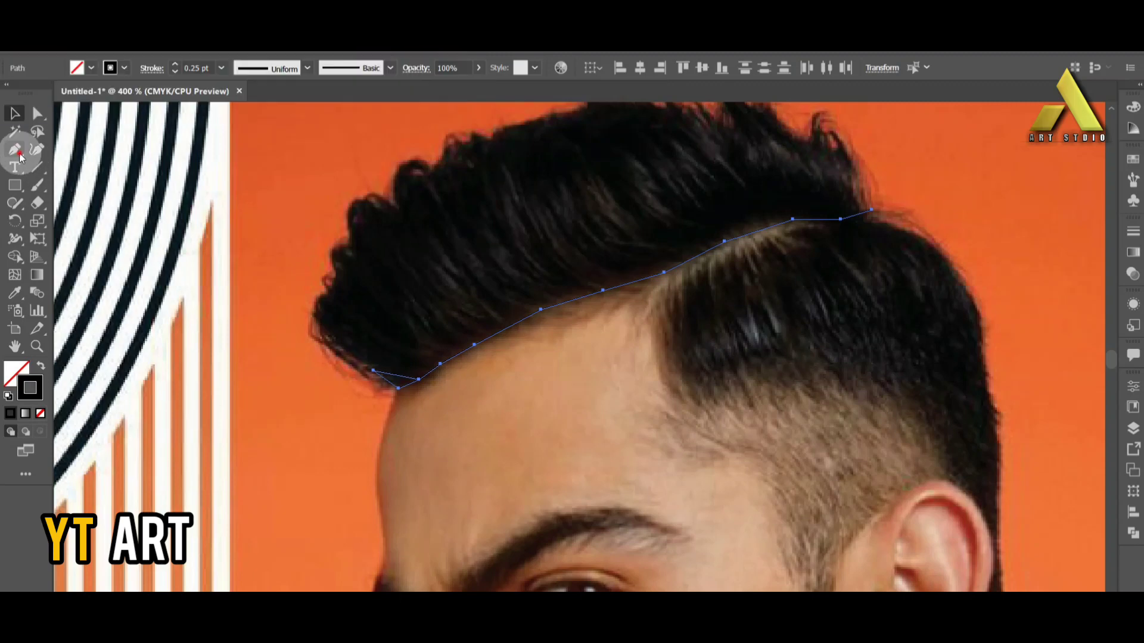
# Step: Finish the hairline outline's left end, then fade the reference photo to 26% opacity
pyautogui.moveTo(852, 184)
pyautogui.mouseDown()
pyautogui.moveTo(878, 178)
pyautogui.moveTo(852, 162)
pyautogui.mouseUp()
pyautogui.click(316, 338)
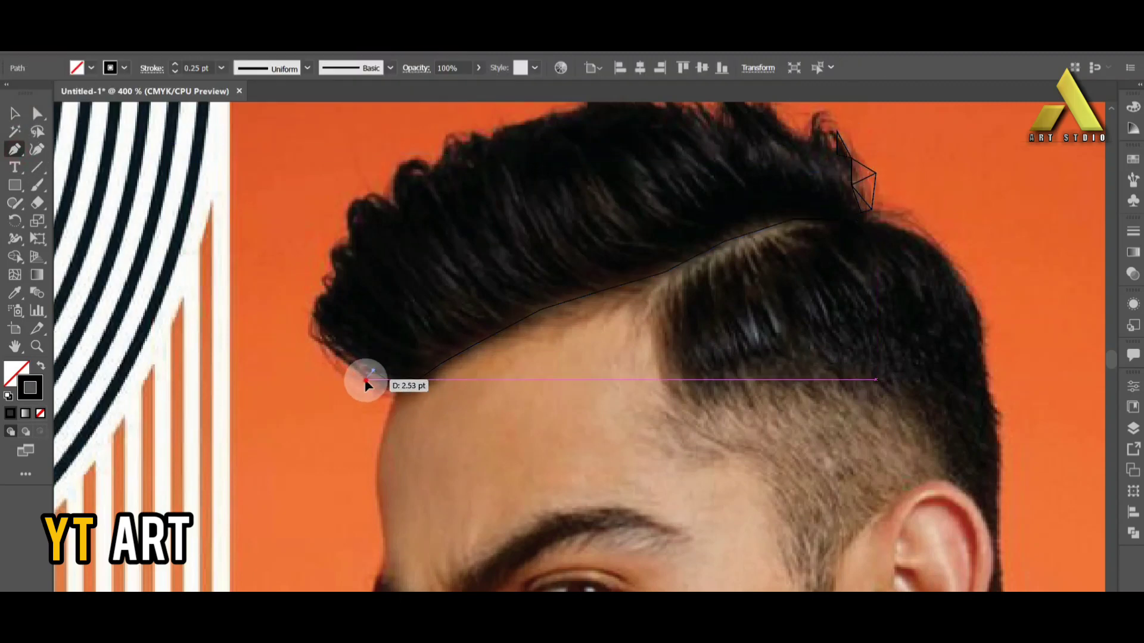
pyautogui.click(170, 48)
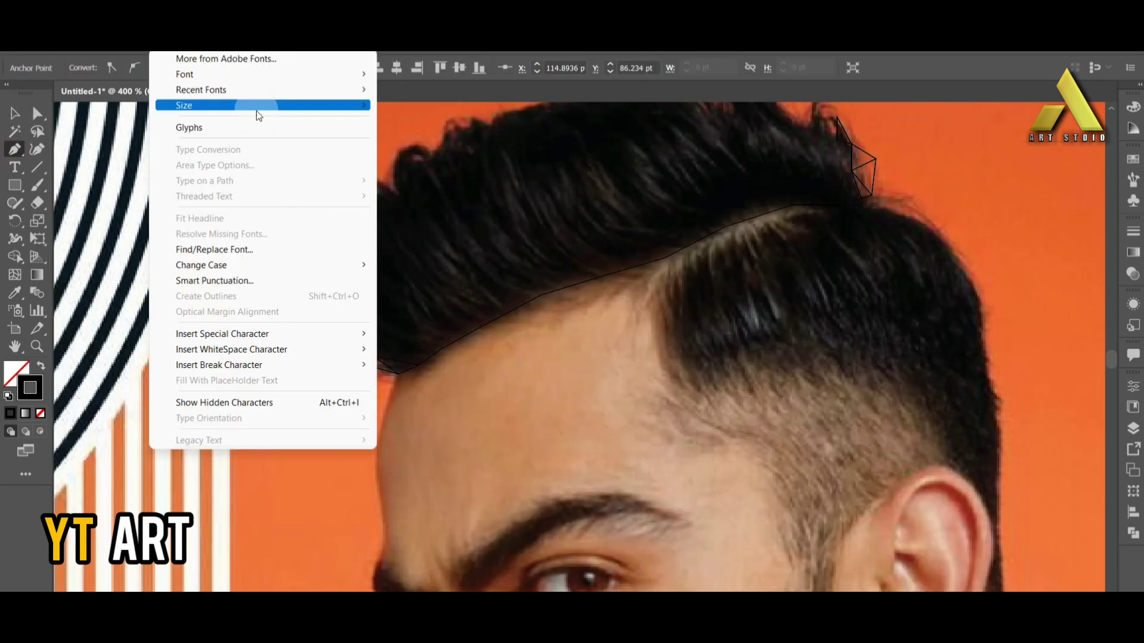
pyautogui.click(232, 159)
pyautogui.click(1133, 273)
pyautogui.click(1096, 248)
pyautogui.moveTo(1096, 264); pyautogui.dragTo(1073, 265)
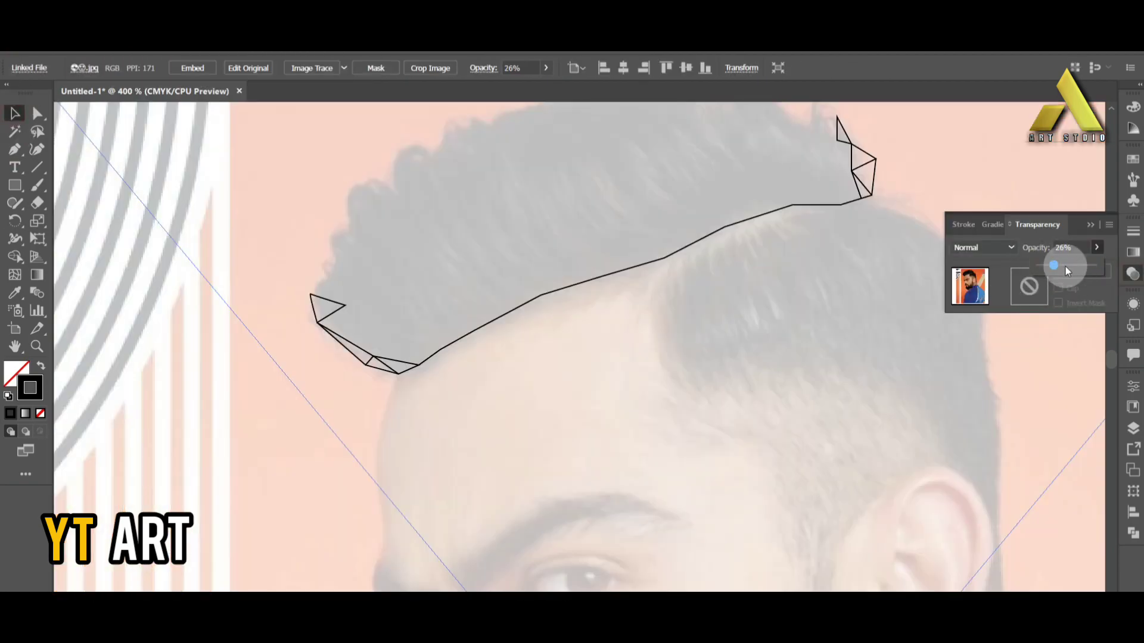
pyautogui.click(1090, 224)
# Step: Lock the reference photo and pick up the hairline path's open end with the Pen tool
pyautogui.click(140, 52)
pyautogui.click(358, 140)
pyautogui.press('p')
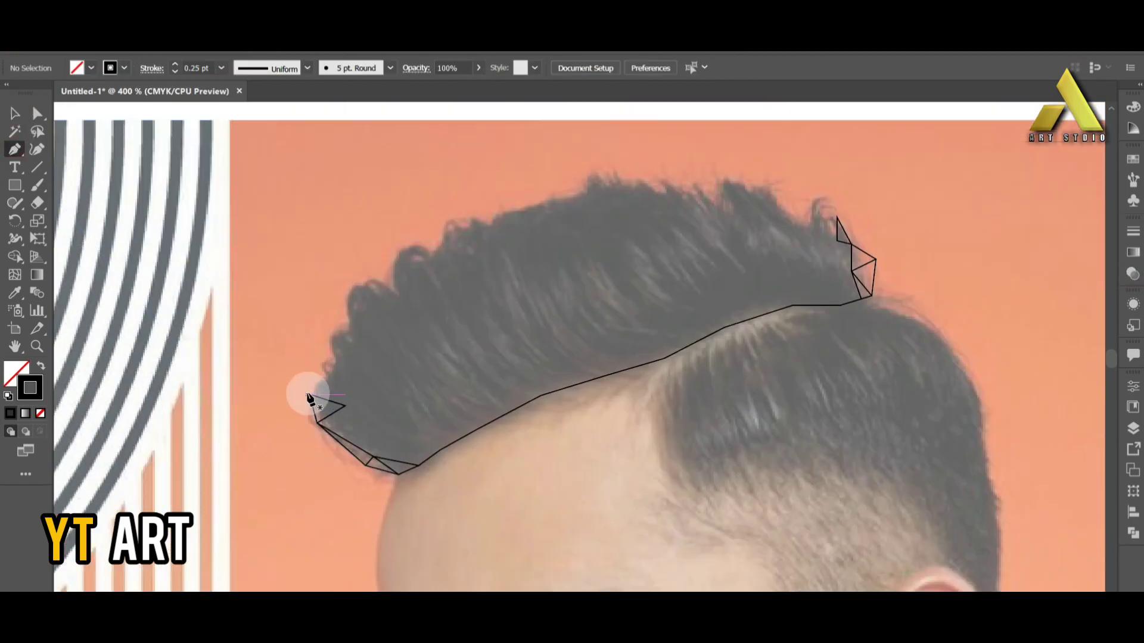
pyautogui.click(311, 395)
# Step: Trace zigzag spike anchors up the hair's left edge toward the top
pyautogui.moveTo(317, 382); pyautogui.dragTo(324, 372)
pyautogui.click(333, 332)
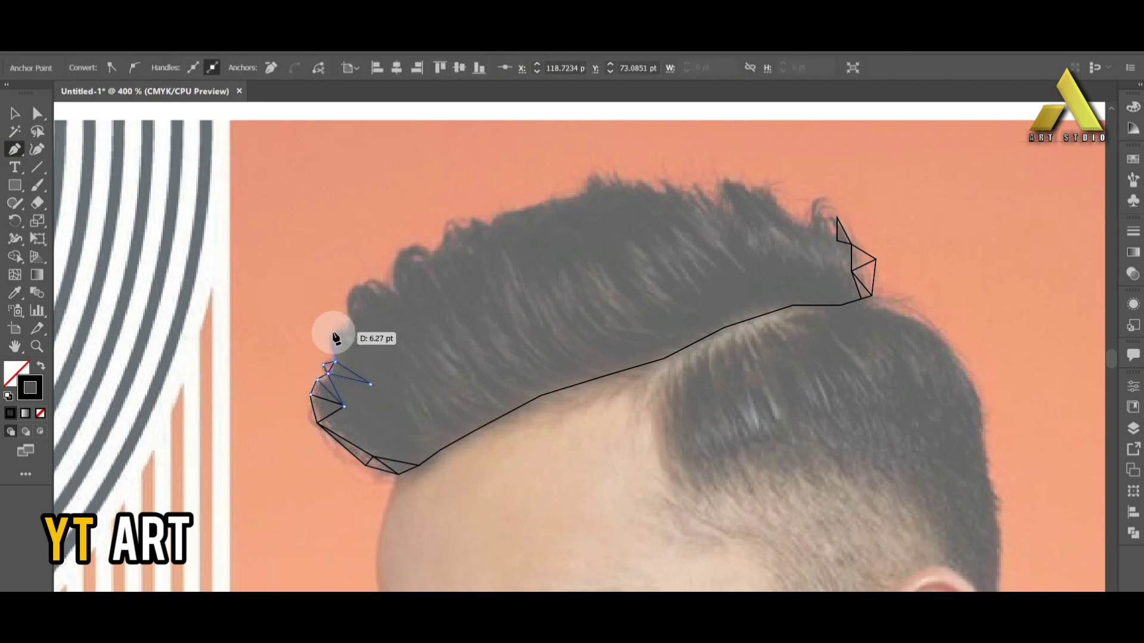
pyautogui.click(345, 293)
pyautogui.click(394, 259)
pyautogui.click(435, 253)
pyautogui.click(448, 222)
pyautogui.click(470, 218)
pyautogui.click(519, 210)
pyautogui.click(566, 199)
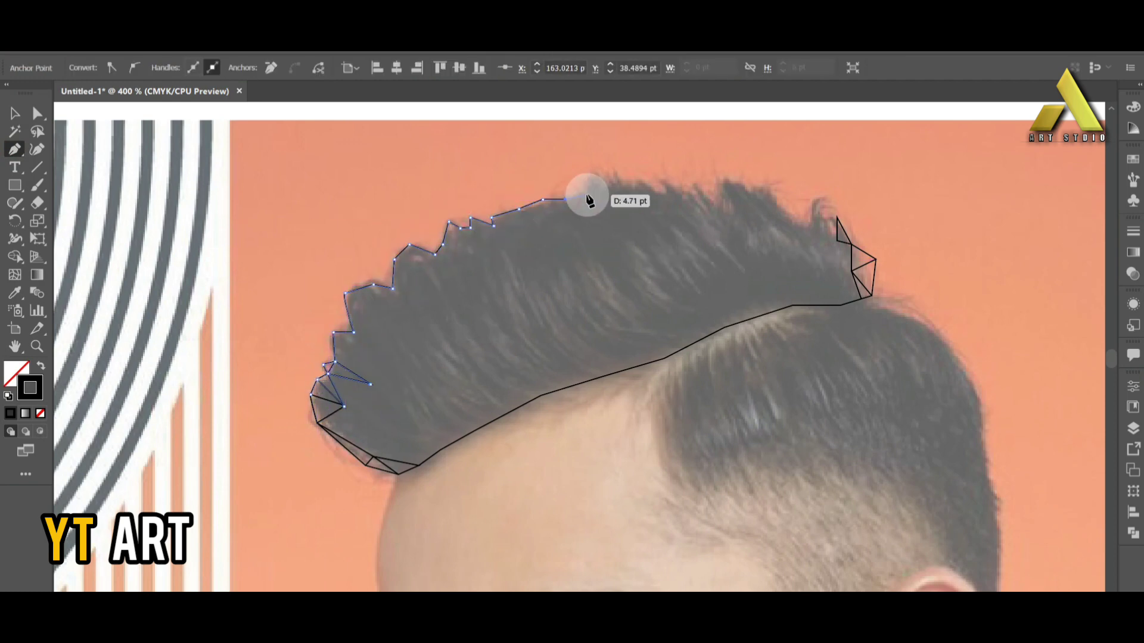
# Step: Continue the spiky outline over the top and right tips to the right-hand hair shape
pyautogui.click(614, 170)
pyautogui.click(668, 196)
pyautogui.click(706, 213)
pyautogui.click(728, 174)
pyautogui.click(768, 180)
pyautogui.click(804, 222)
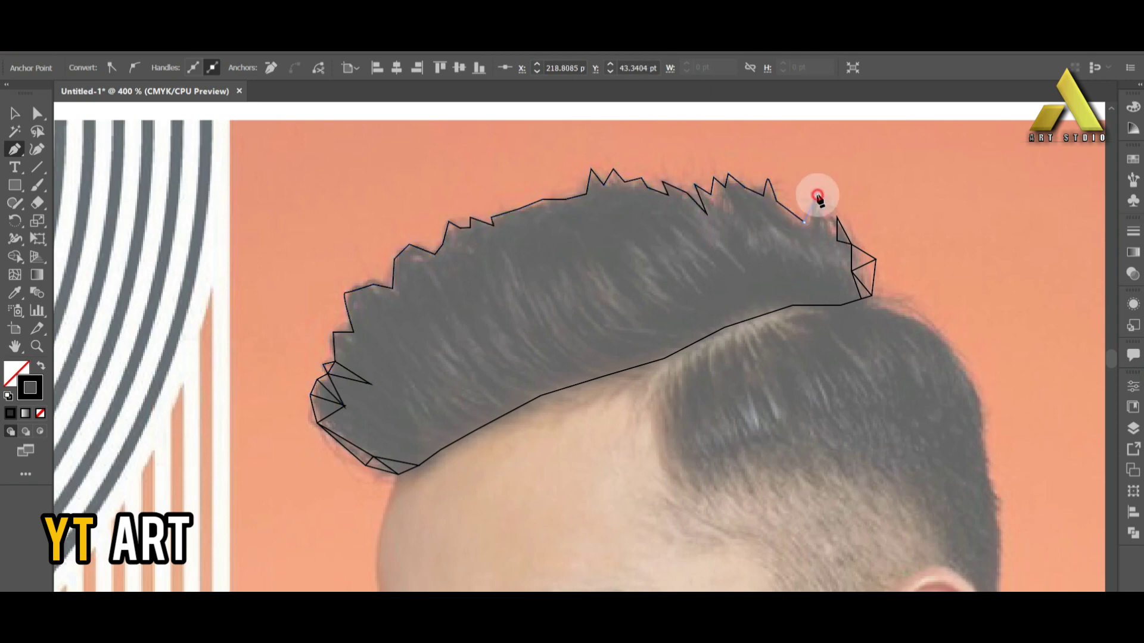
pyautogui.click(817, 195)
pyautogui.click(837, 219)
pyautogui.scroll(1, 846, 250)
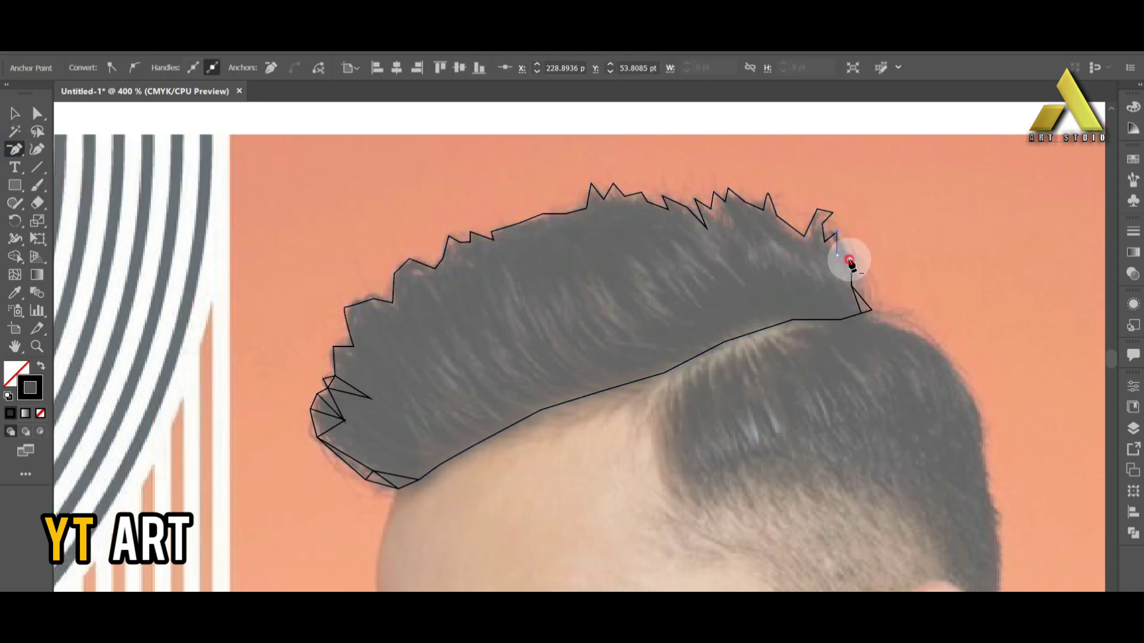
# Step: Resume the spiky outline from its right end and connect it down to the hairline
pyautogui.click(856, 292)
pyautogui.click(15, 149)
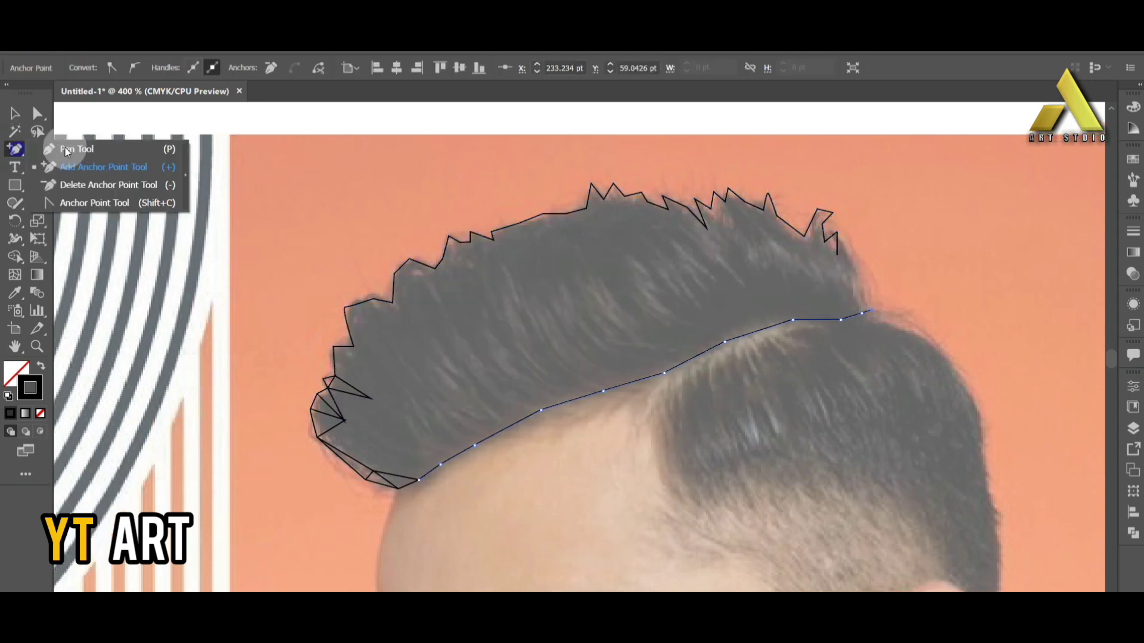
pyautogui.moveTo(837, 254); pyautogui.dragTo(853, 252)
pyautogui.click(871, 311)
pyautogui.scroll(-3, 893, 298)
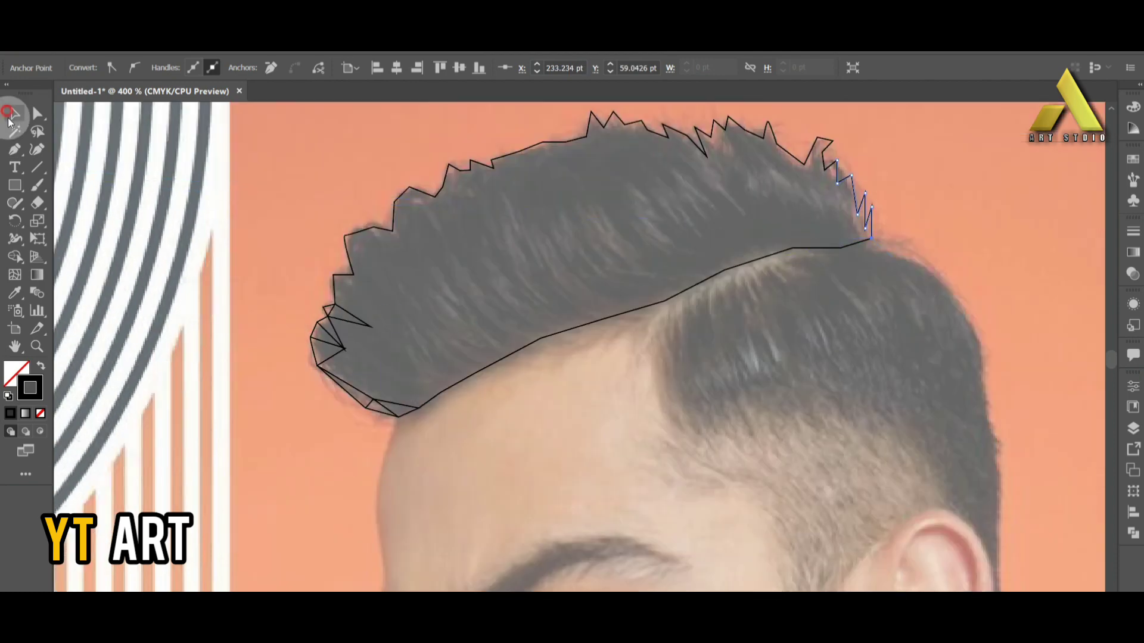
# Step: Zigzag triangle lines across the left side of the upper hair
pyautogui.click(15, 149)
pyautogui.click(353, 274)
pyautogui.click(370, 327)
pyautogui.click(346, 236)
pyautogui.click(413, 328)
pyautogui.click(374, 227)
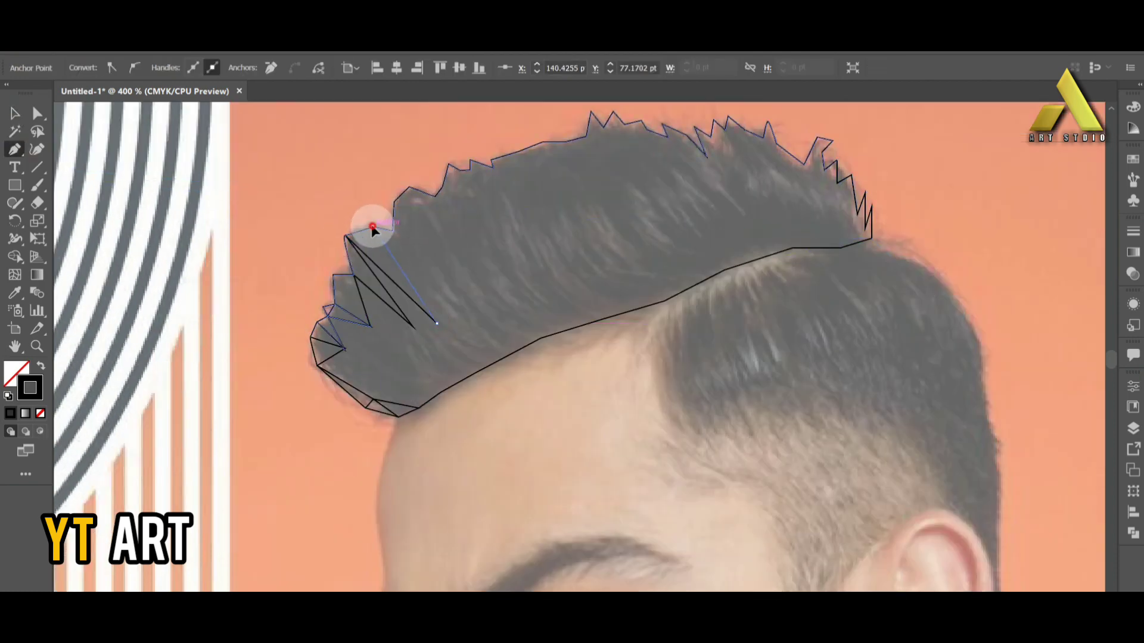
pyautogui.click(472, 304)
pyautogui.click(393, 202)
pyautogui.click(495, 292)
pyautogui.click(410, 187)
pyautogui.click(513, 286)
pyautogui.click(460, 171)
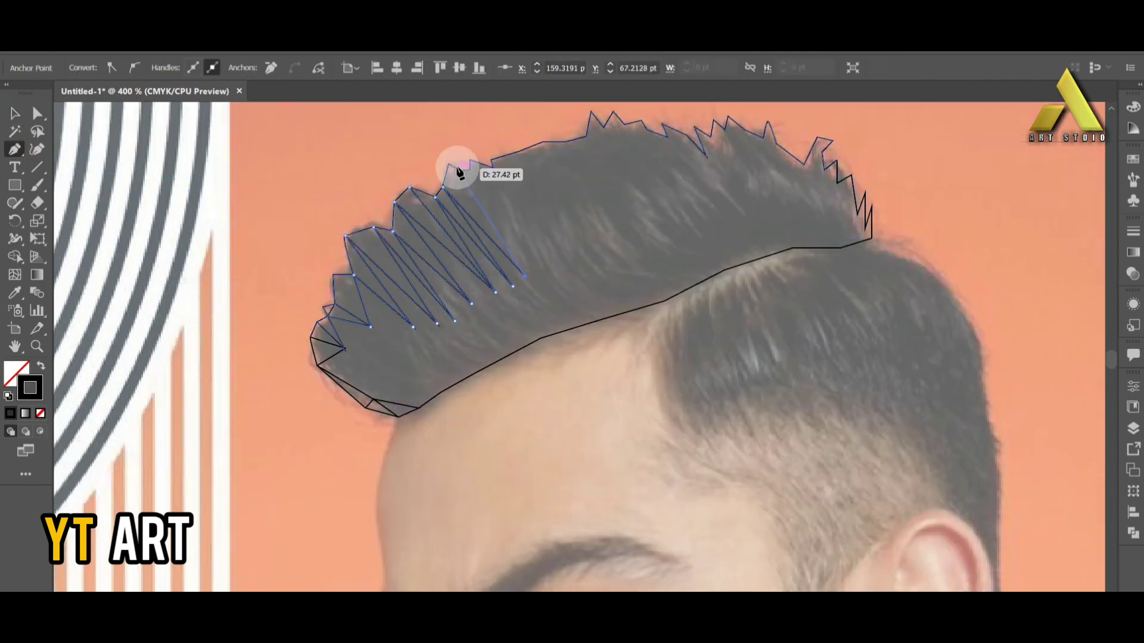
# Step: Extend the triangle zigzag rightward across the middle of the upper hair
pyautogui.click(525, 276)
pyautogui.click(518, 151)
pyautogui.click(562, 266)
pyautogui.click(613, 239)
pyautogui.click(587, 136)
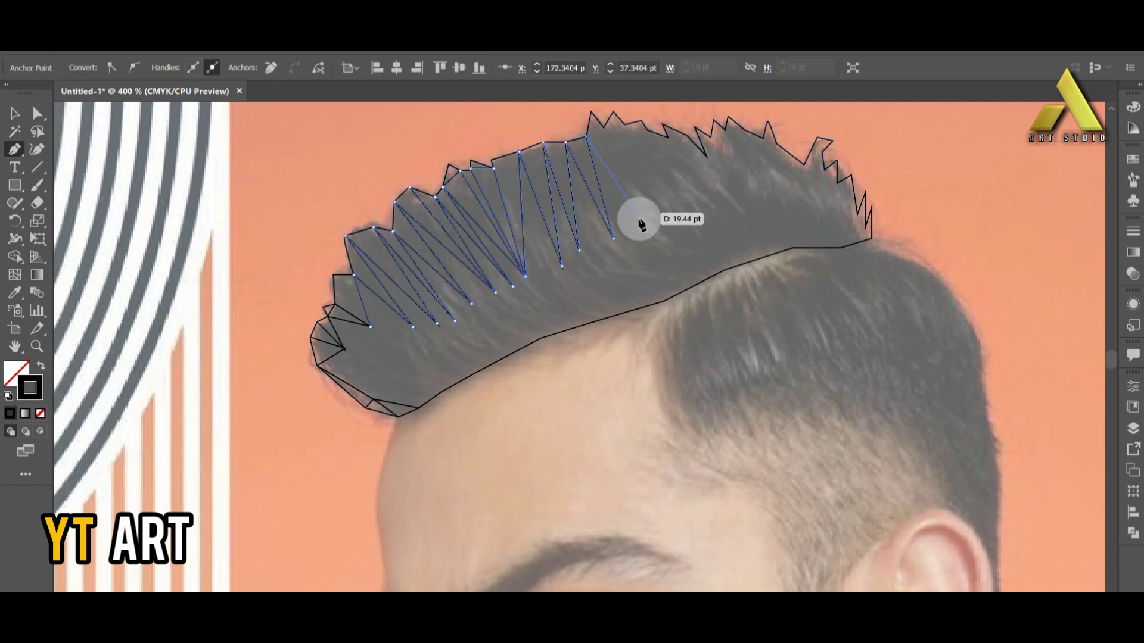
pyautogui.click(632, 230)
pyautogui.click(604, 127)
pyautogui.click(659, 224)
pyautogui.click(647, 130)
pyautogui.click(685, 229)
pyautogui.click(707, 156)
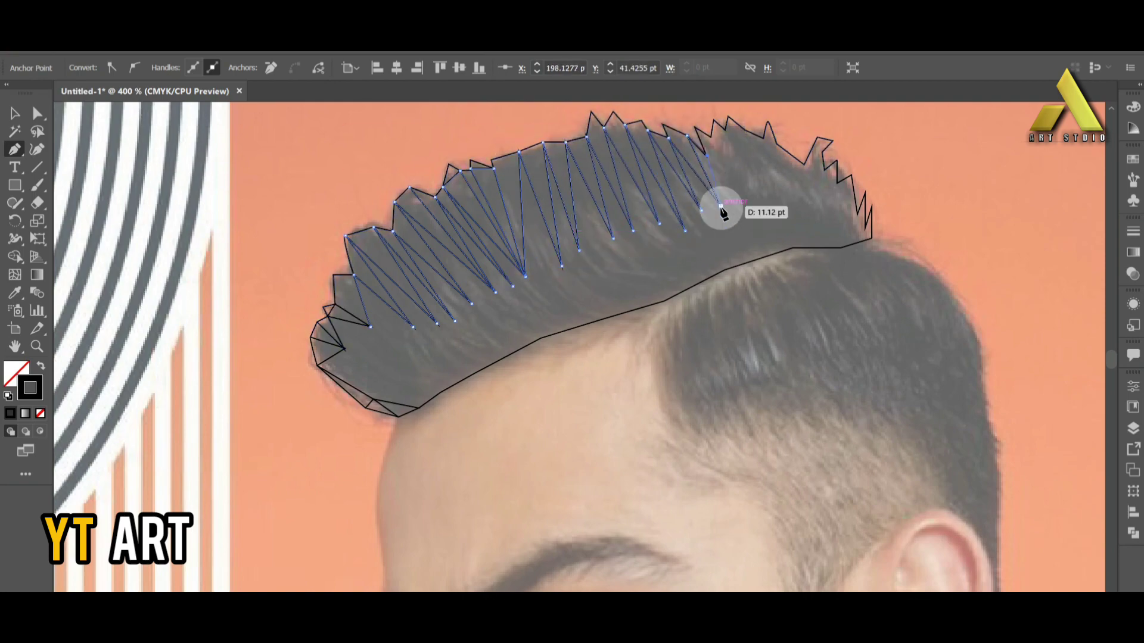
# Step: Carry the triangles over the right hair tips and finish that path
pyautogui.click(725, 129)
pyautogui.click(750, 192)
pyautogui.click(744, 130)
pyautogui.click(758, 190)
pyautogui.click(727, 157)
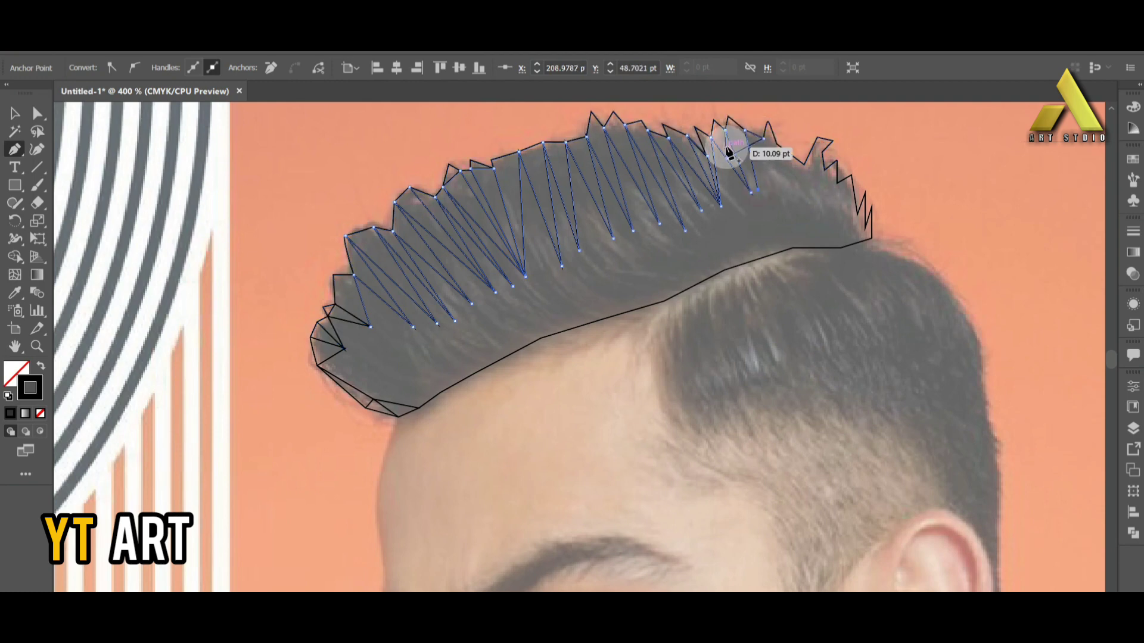
pyautogui.click(763, 138)
pyautogui.click(799, 193)
pyautogui.click(804, 165)
pyautogui.click(817, 138)
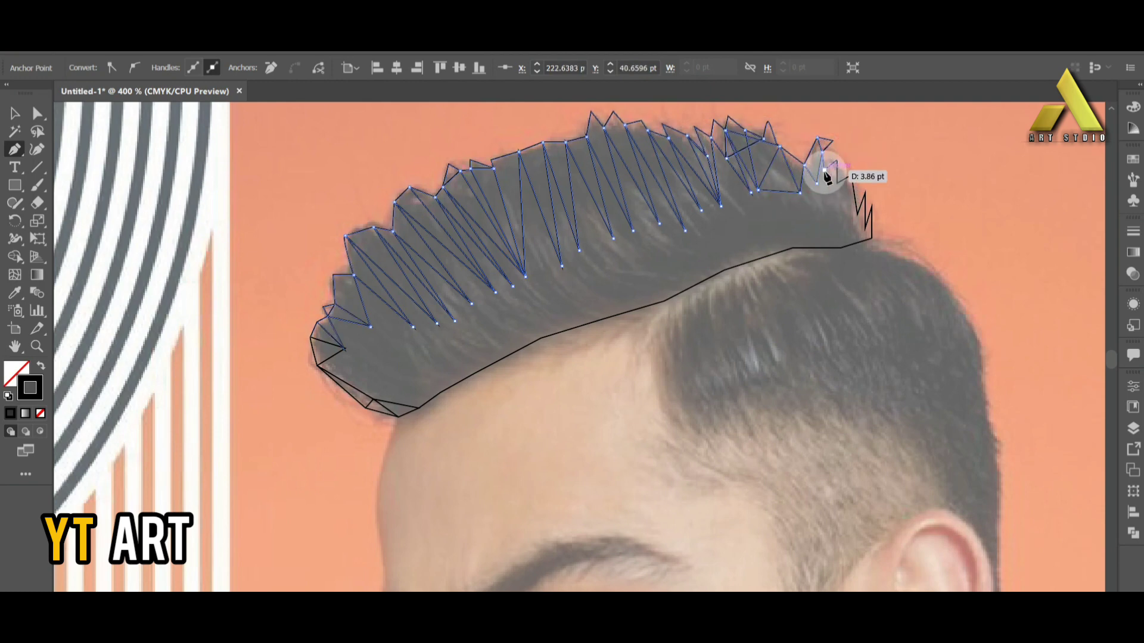
pyautogui.click(826, 203)
pyautogui.click(837, 183)
pyautogui.click(850, 230)
pyautogui.click(857, 174)
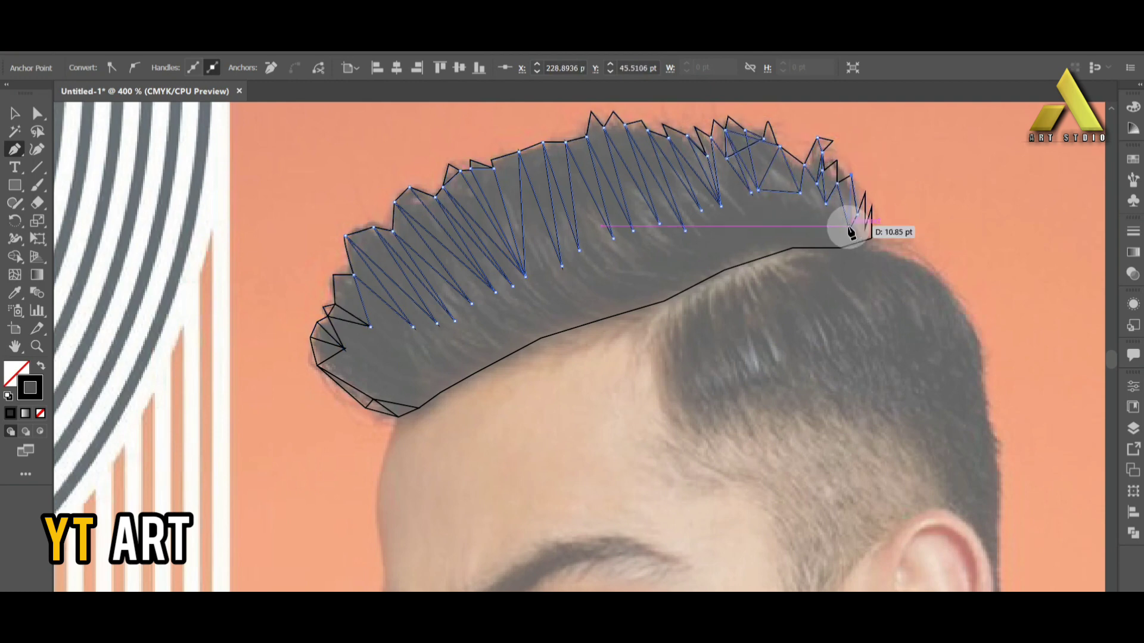
pyautogui.press('Return')
# Step: Add a separate triangle path over the hair's right end
pyautogui.click(851, 231)
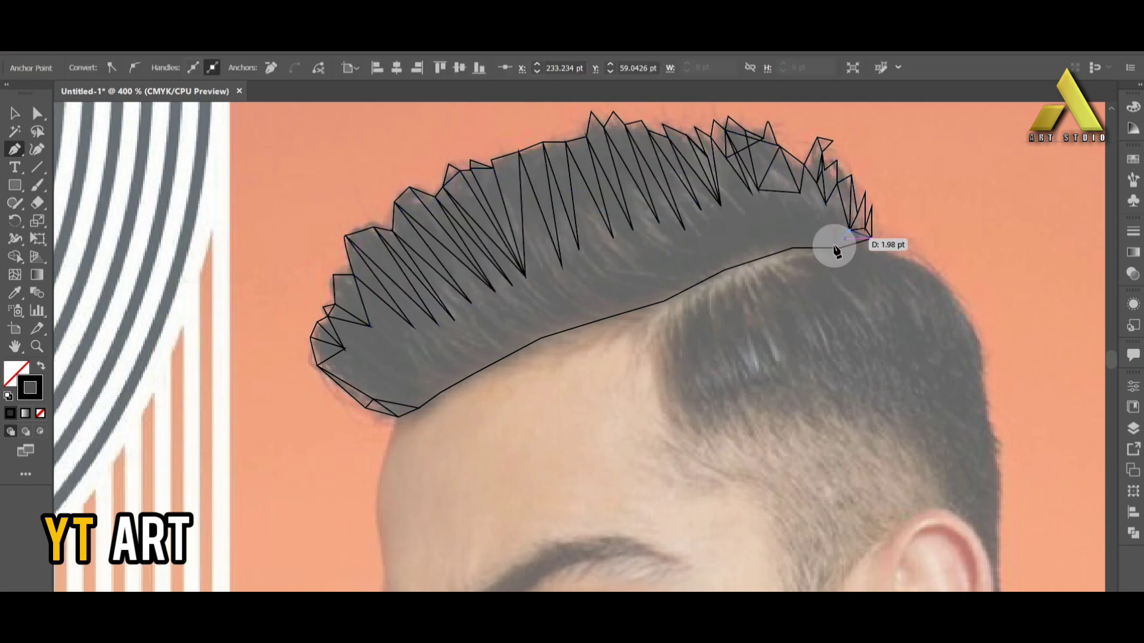
pyautogui.click(825, 204)
pyautogui.click(800, 193)
pyautogui.click(758, 189)
pyautogui.click(792, 248)
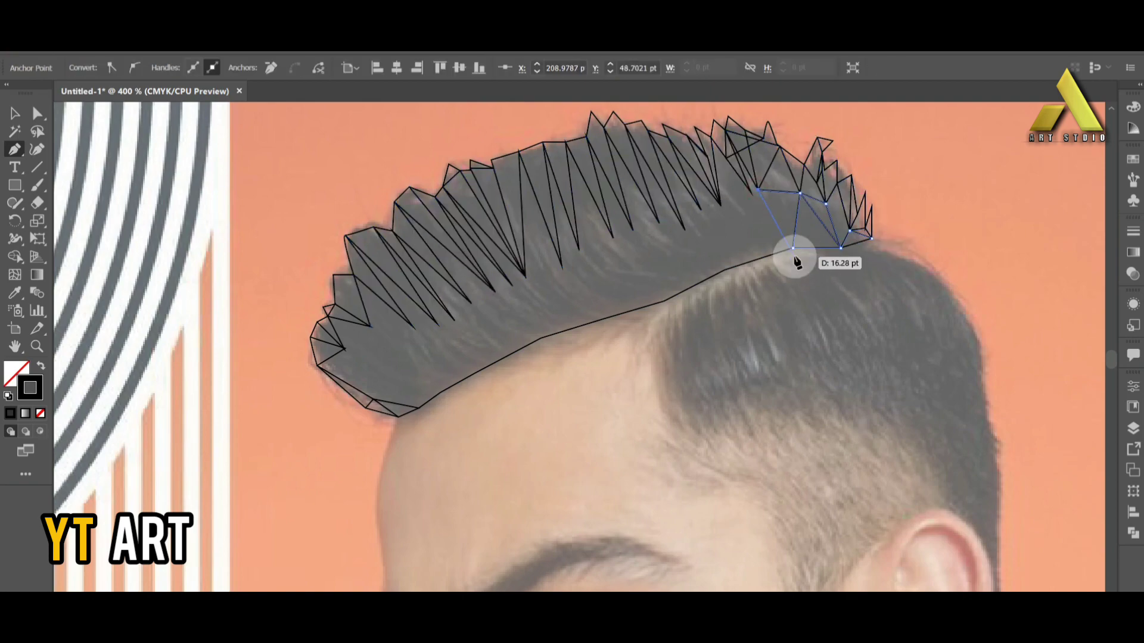
pyautogui.moveTo(797, 262); pyautogui.dragTo(798, 241)
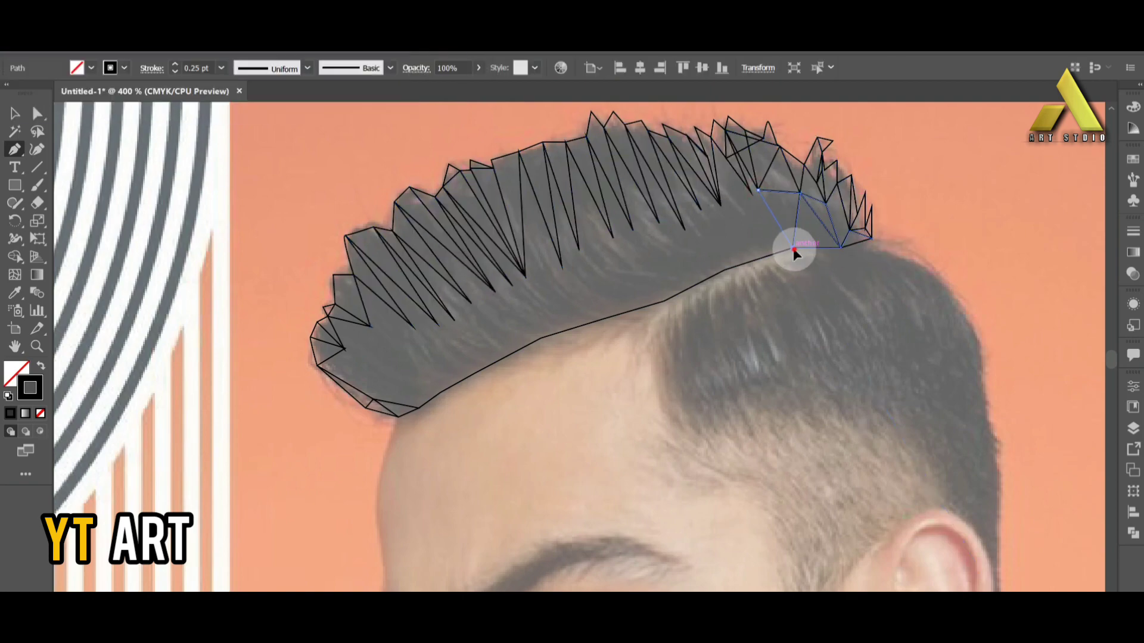
# Step: Zigzag triangles between the upper mesh and the hairline on the right half
pyautogui.click(751, 193)
pyautogui.click(721, 207)
pyautogui.click(763, 257)
pyautogui.click(721, 272)
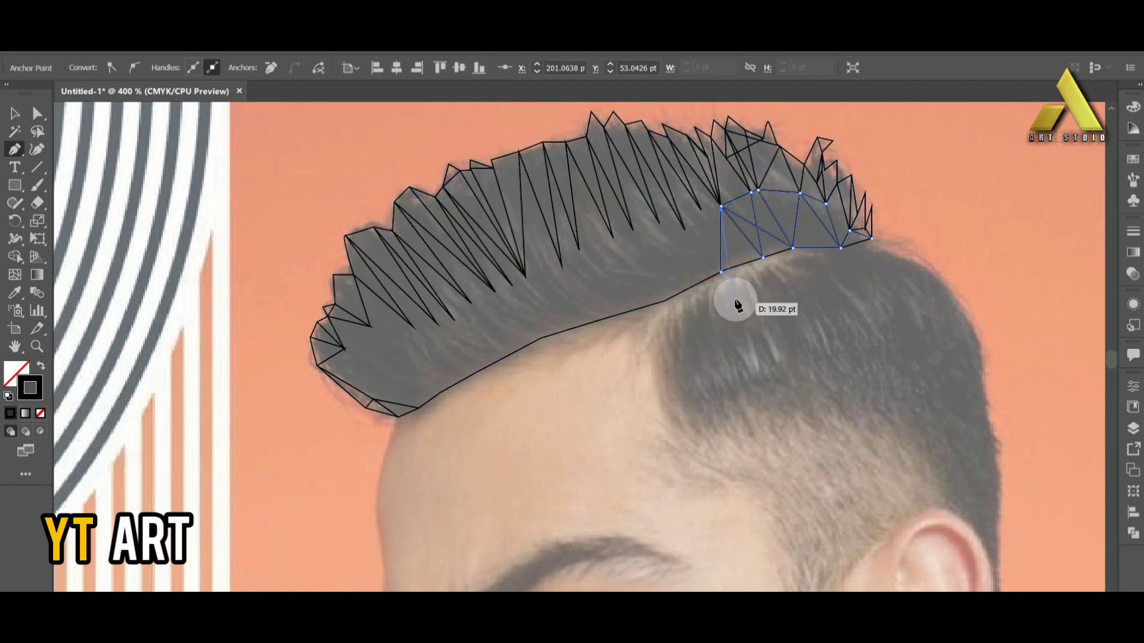
pyautogui.click(701, 211)
pyautogui.click(685, 231)
pyautogui.click(658, 304)
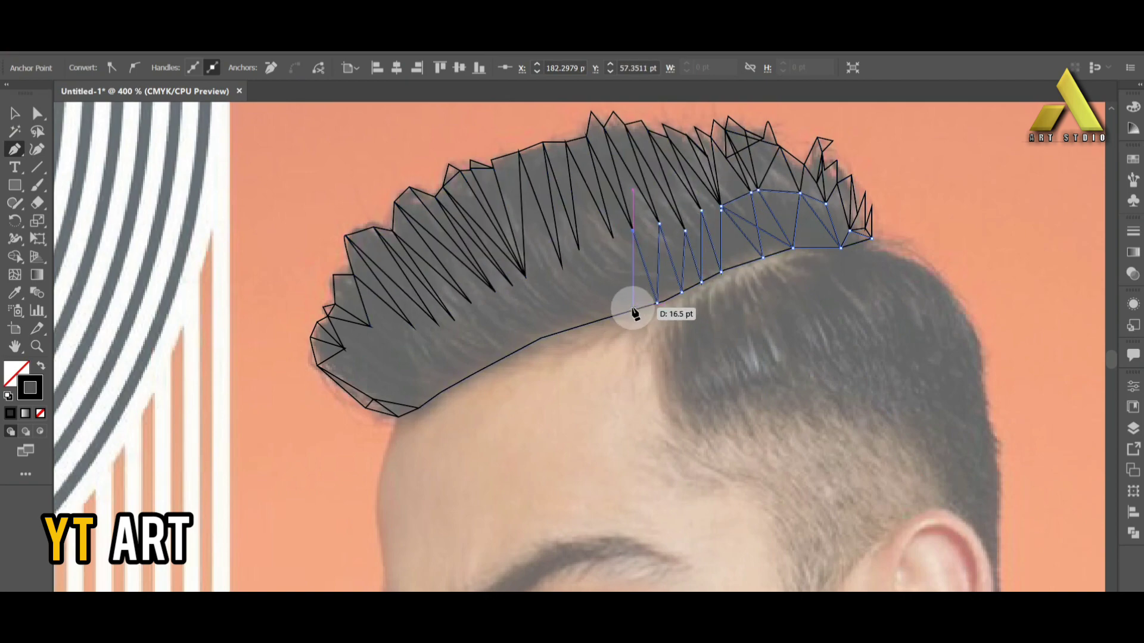
pyautogui.click(613, 239)
pyautogui.click(589, 325)
pyautogui.click(562, 267)
# Step: Continue the lower triangle zigzag leftward and end the path
pyautogui.click(564, 331)
pyautogui.click(526, 278)
pyautogui.click(515, 350)
pyautogui.click(495, 363)
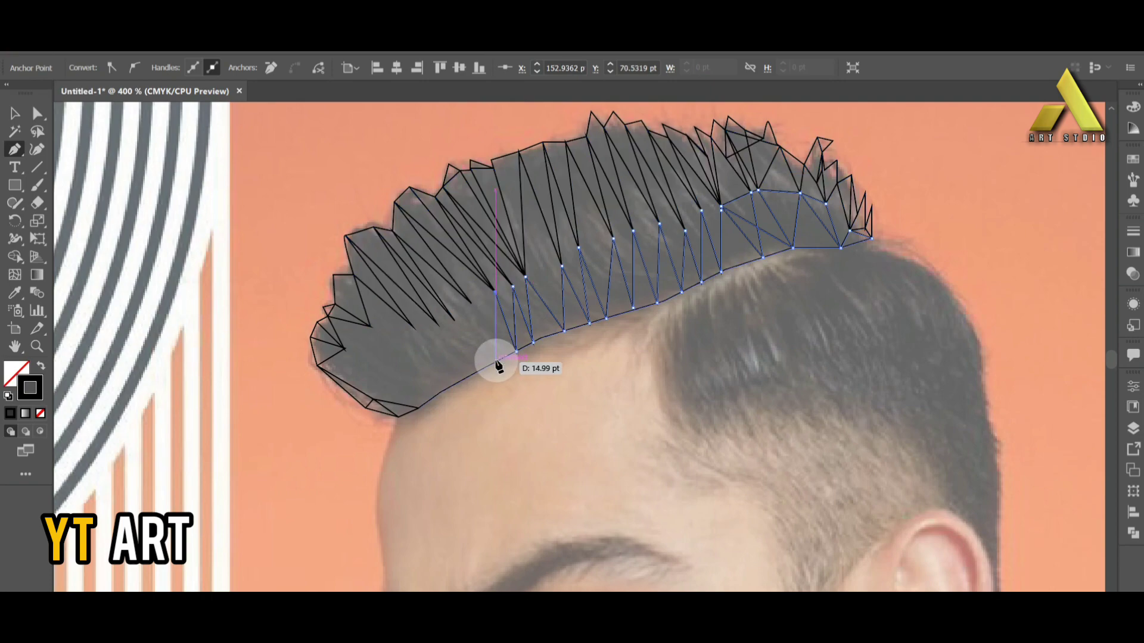
pyautogui.click(436, 321)
pyautogui.press('Escape')
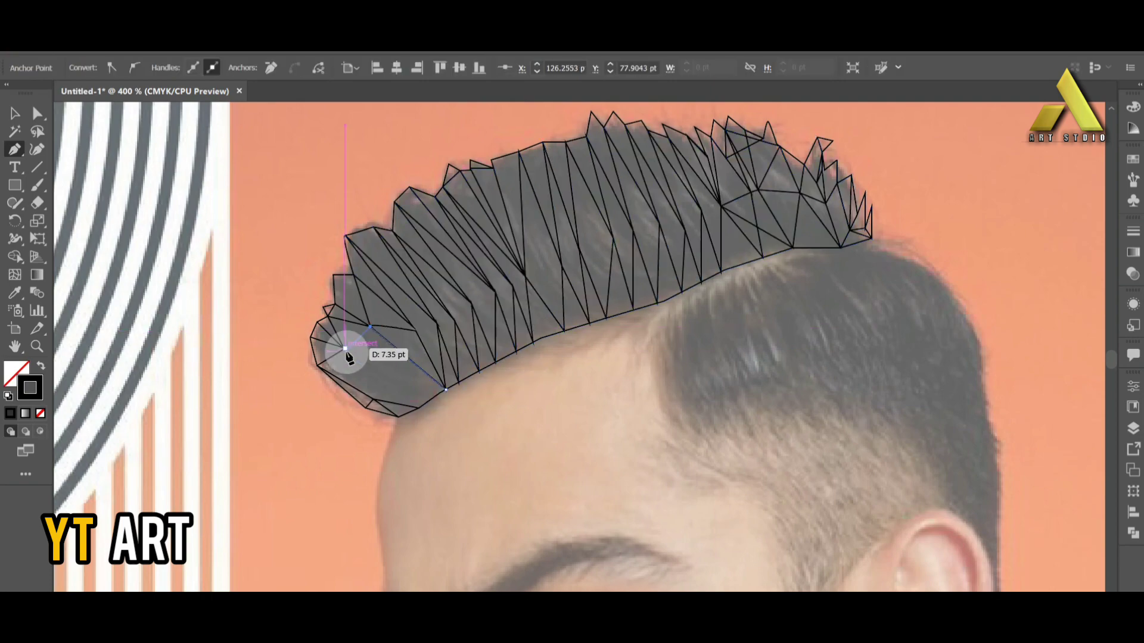
# Step: Fill the hair's left tip with triangles and clear the selection
pyautogui.click(370, 327)
pyautogui.click(419, 407)
pyautogui.click(319, 366)
pyautogui.scroll(-2, 318, 366)
pyautogui.click(415, 288)
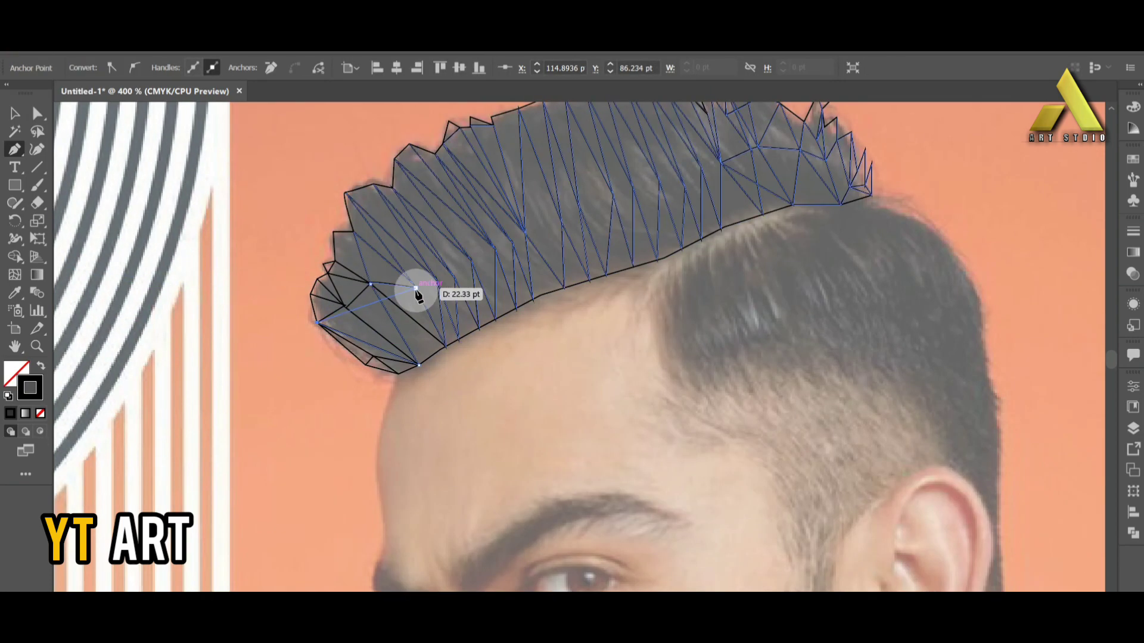
pyautogui.click(437, 280)
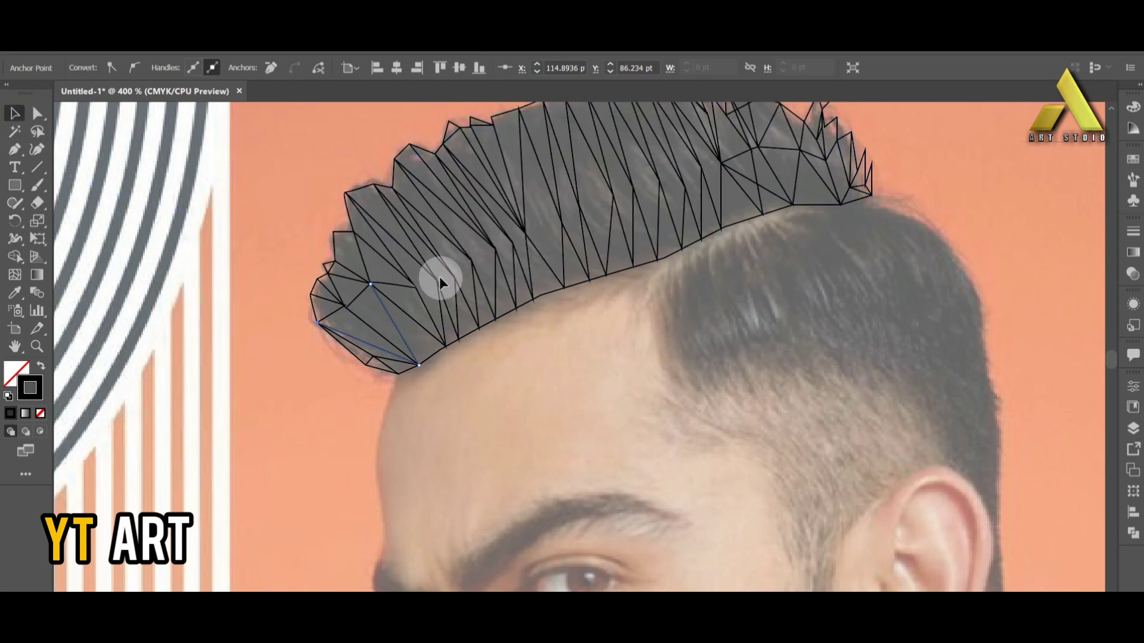
pyautogui.press('v')
pyautogui.scroll(3, 612, 399)
# Step: Start a new curve along the right hairline
pyautogui.press('p')
pyautogui.click(643, 355)
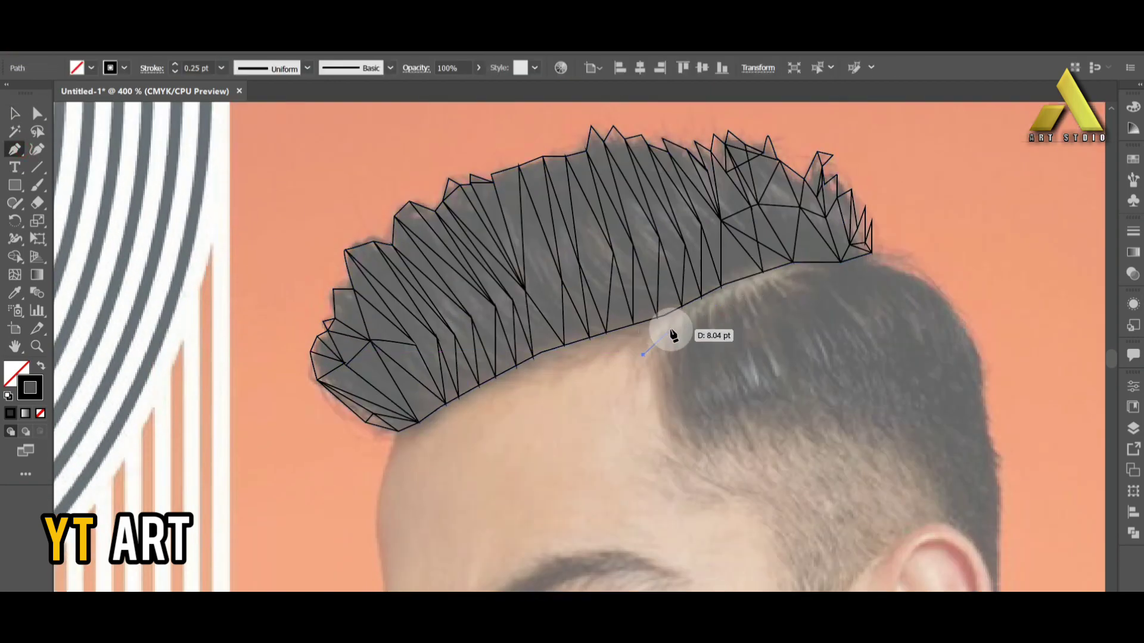
pyautogui.click(701, 310)
pyautogui.click(786, 274)
pyautogui.click(843, 260)
# Step: Trace the hairline down the forehead to the temple notch and close the shape
pyautogui.scroll(-4, 595, 334)
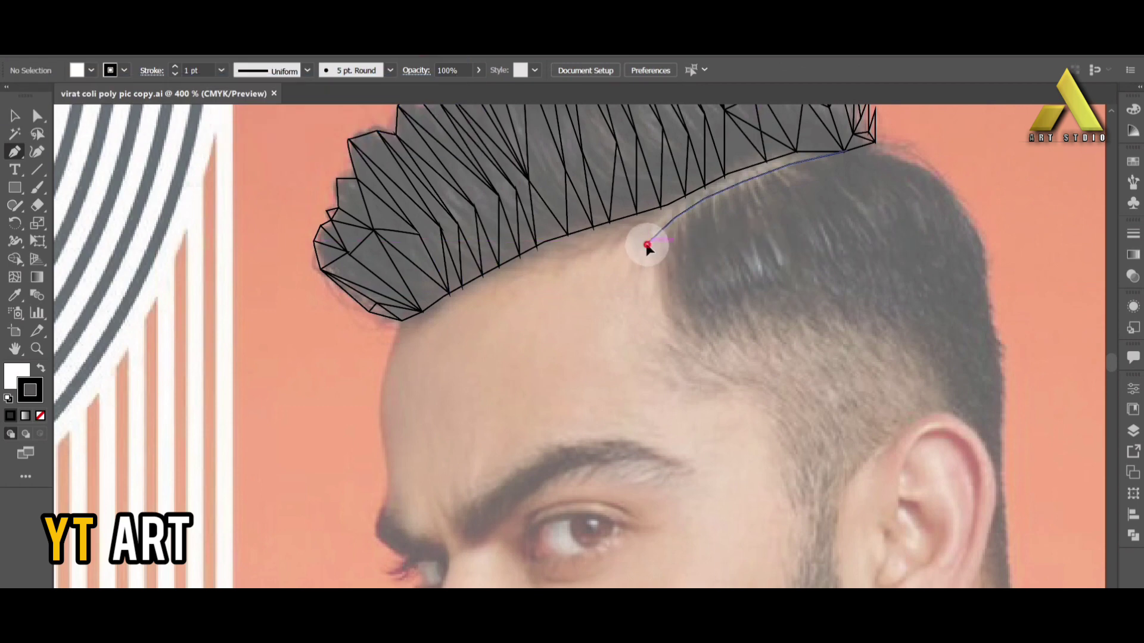
pyautogui.click(648, 245)
pyautogui.click(643, 272)
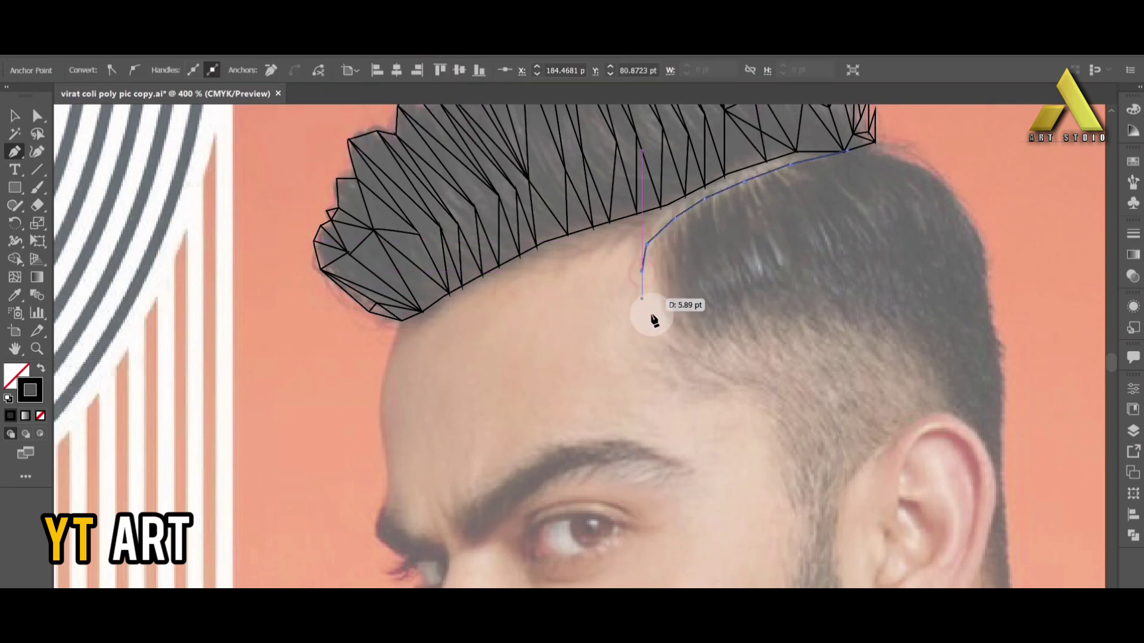
pyautogui.click(689, 365)
pyautogui.scroll(-2, 691, 357)
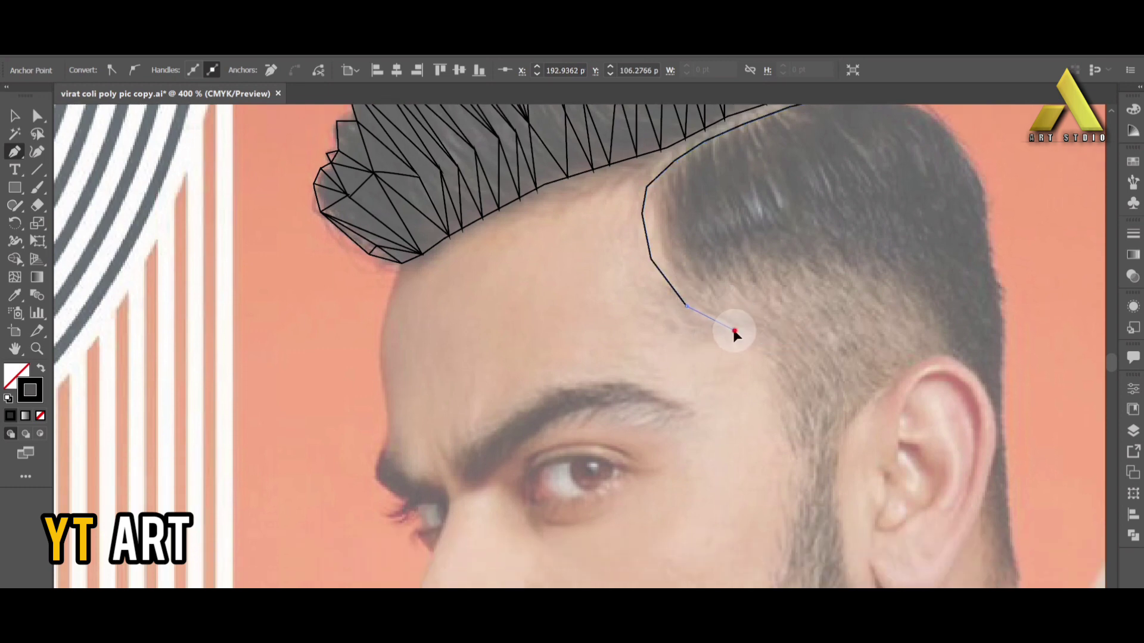
pyautogui.click(733, 331)
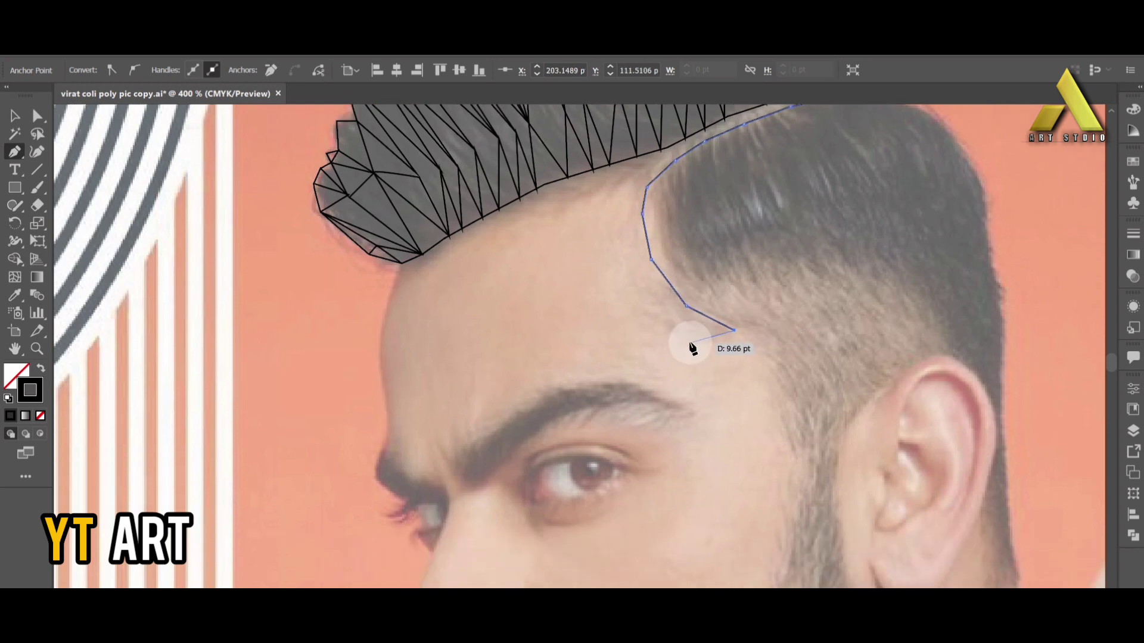
pyautogui.click(656, 332)
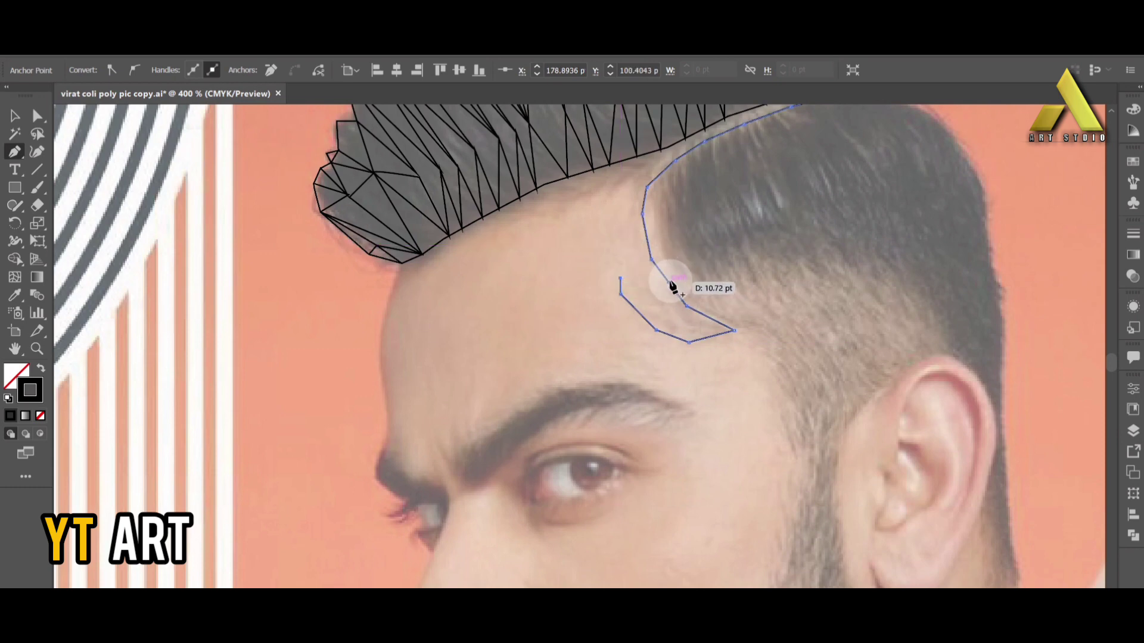
# Step: Start a new outline from the temple's lower corner down the side of the face
pyautogui.scroll(-2, 755, 365)
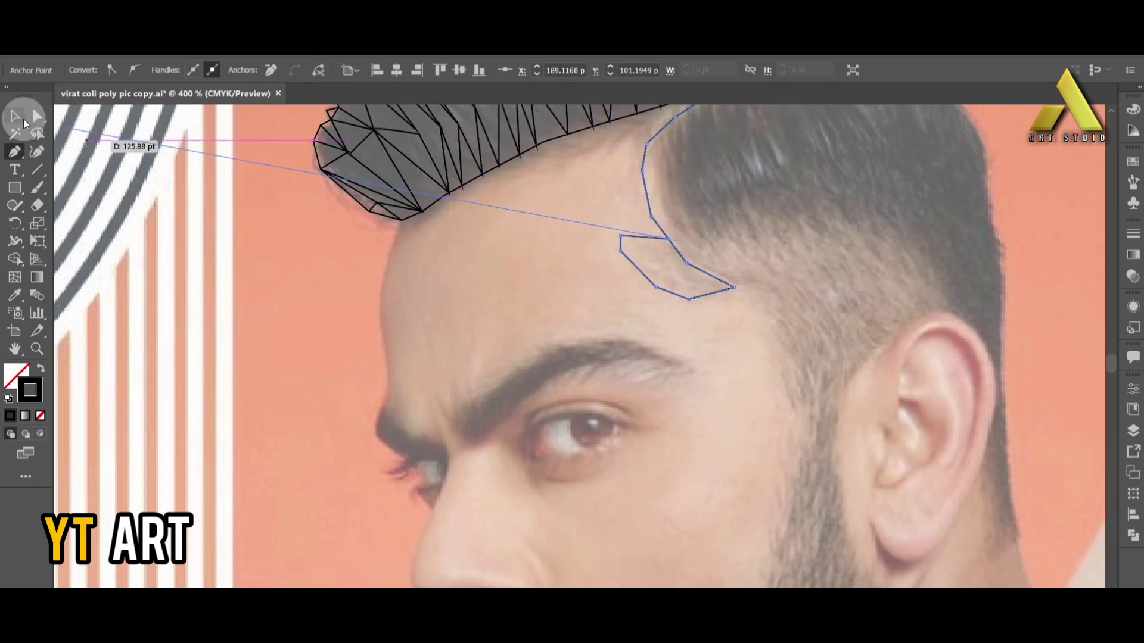
pyautogui.scroll(-2, 598, 187)
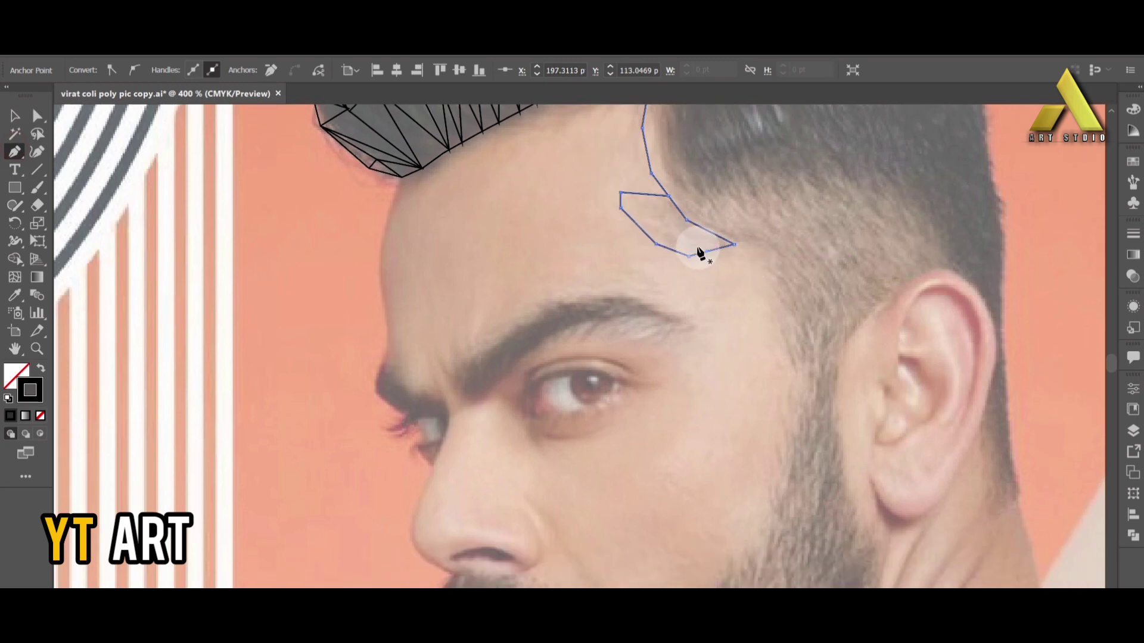
pyautogui.click(707, 254)
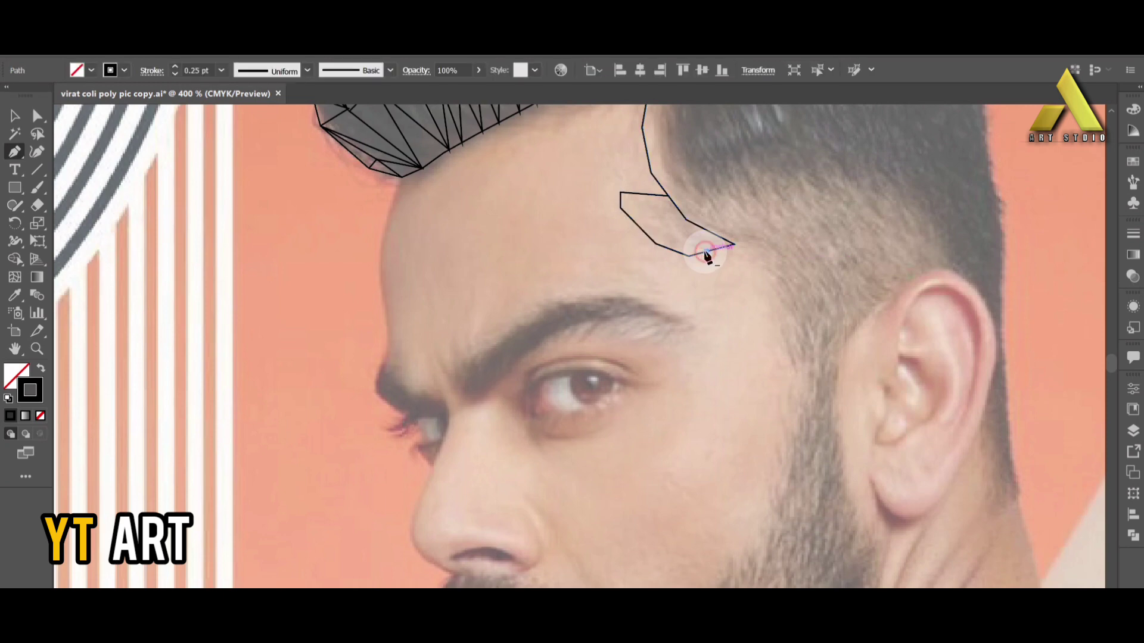
pyautogui.click(748, 262)
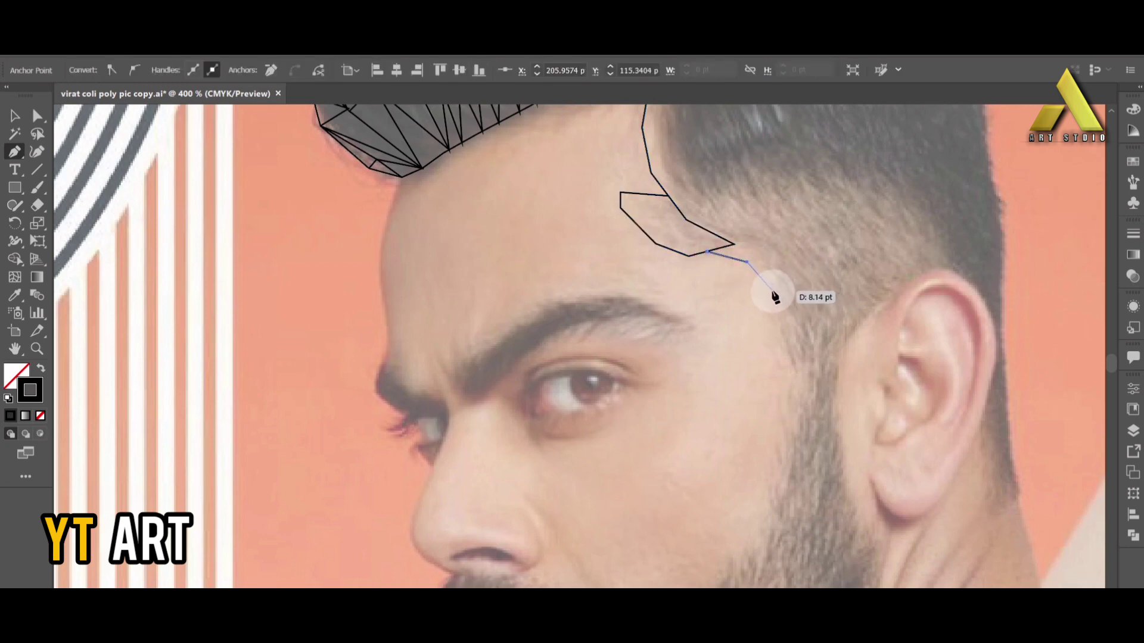
# Step: Extend the face outline down the cheek edge to the jaw
pyautogui.scroll(-2, 793, 343)
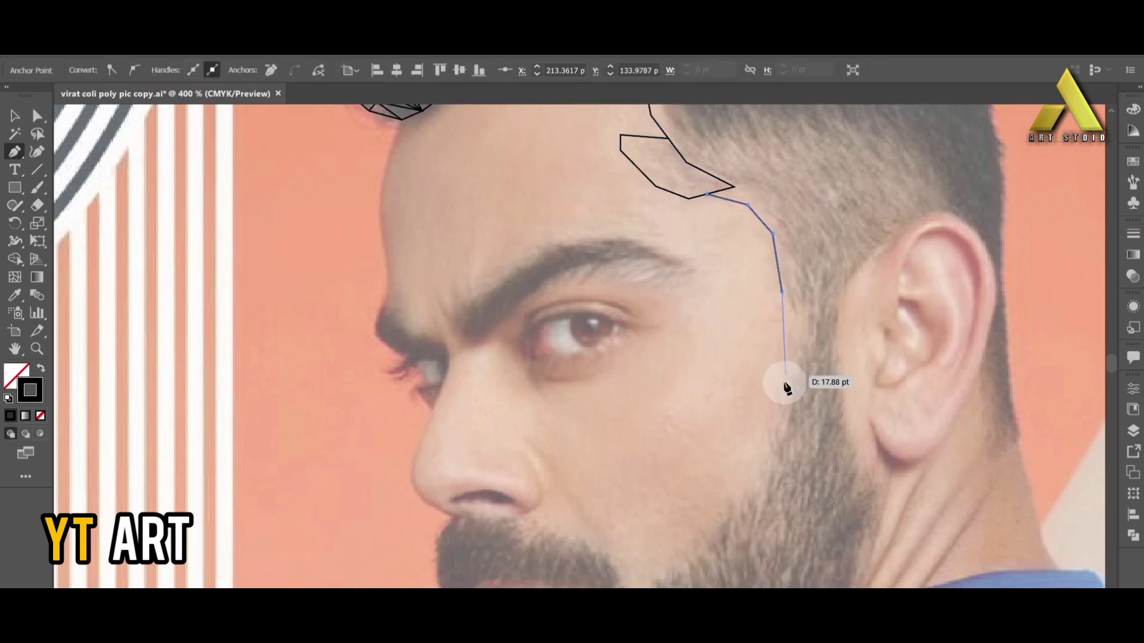
pyautogui.click(783, 342)
pyautogui.scroll(-2, 782, 357)
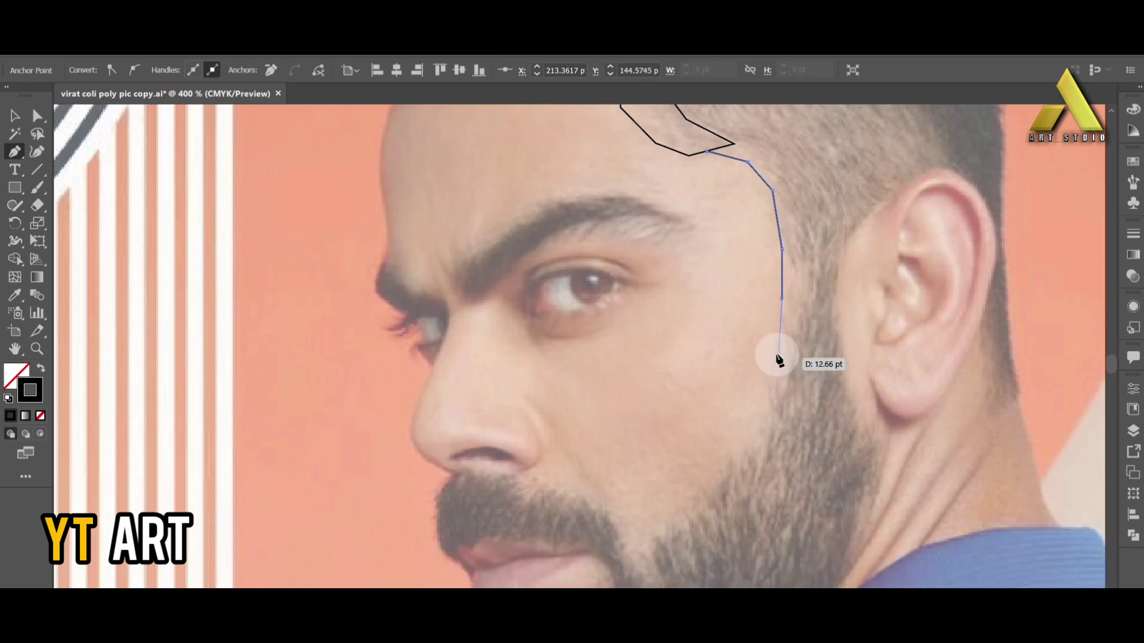
pyautogui.click(769, 358)
pyautogui.scroll(-2, 768, 369)
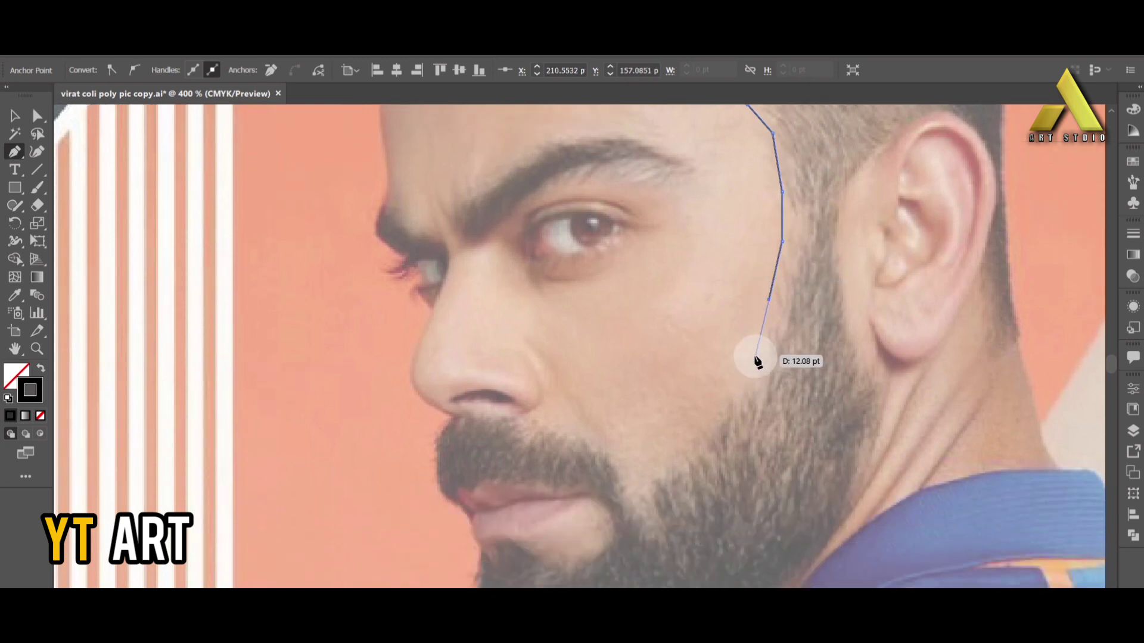
pyautogui.click(757, 355)
pyautogui.scroll(-2, 739, 363)
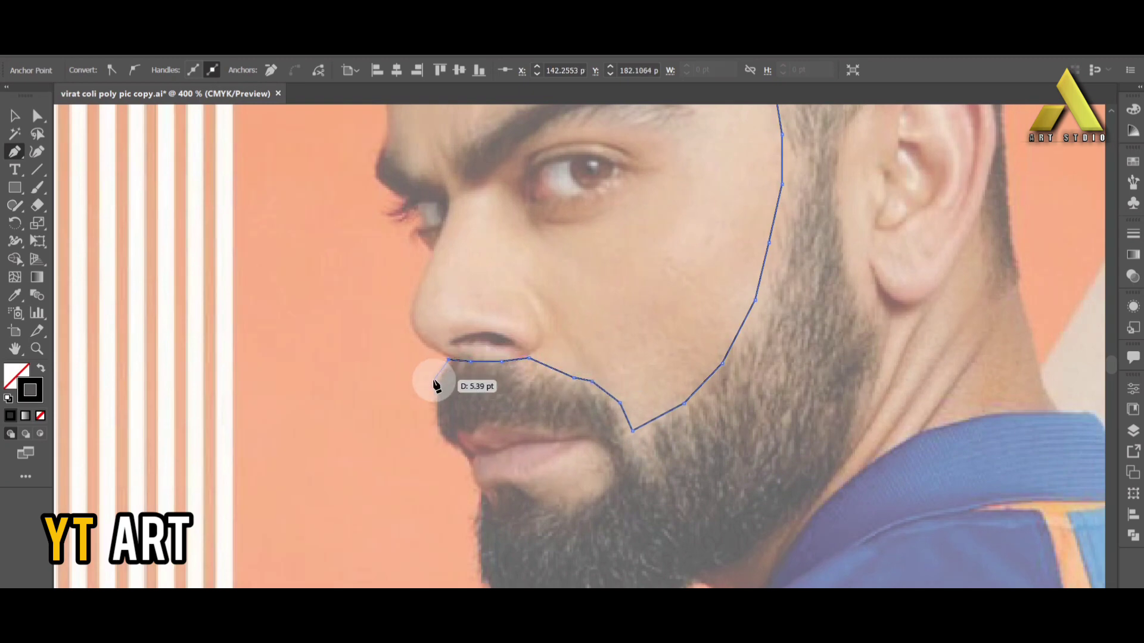
# Step: Trace the moustache top, upper lip and corner down toward the chin
pyautogui.click(450, 361)
pyautogui.click(436, 384)
pyautogui.click(439, 404)
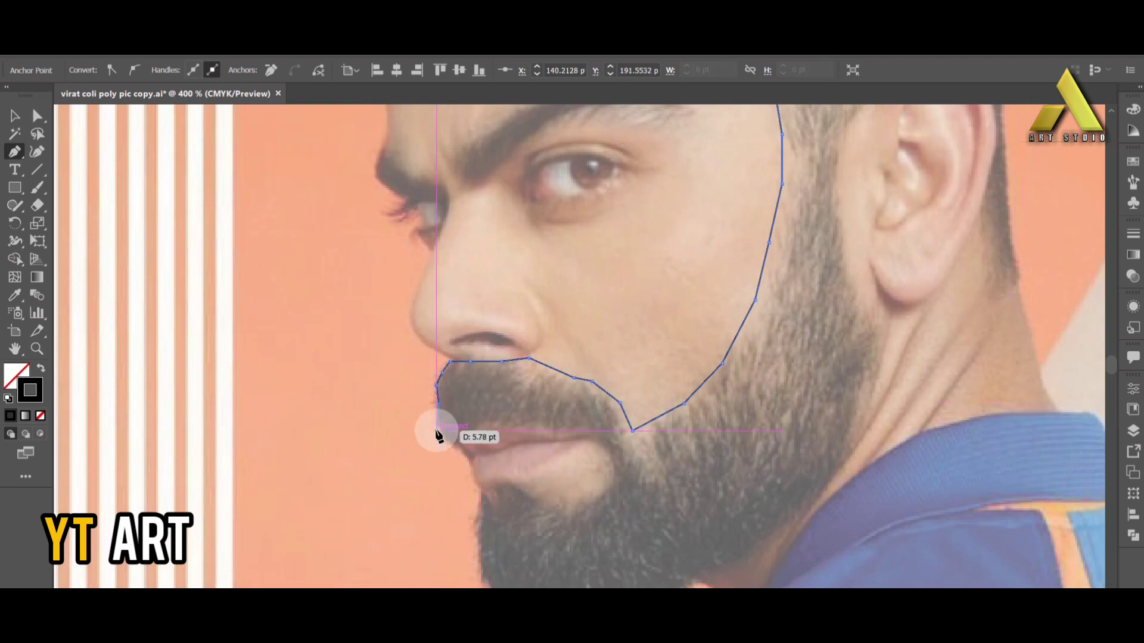
pyautogui.click(448, 442)
pyautogui.click(468, 458)
pyautogui.click(479, 489)
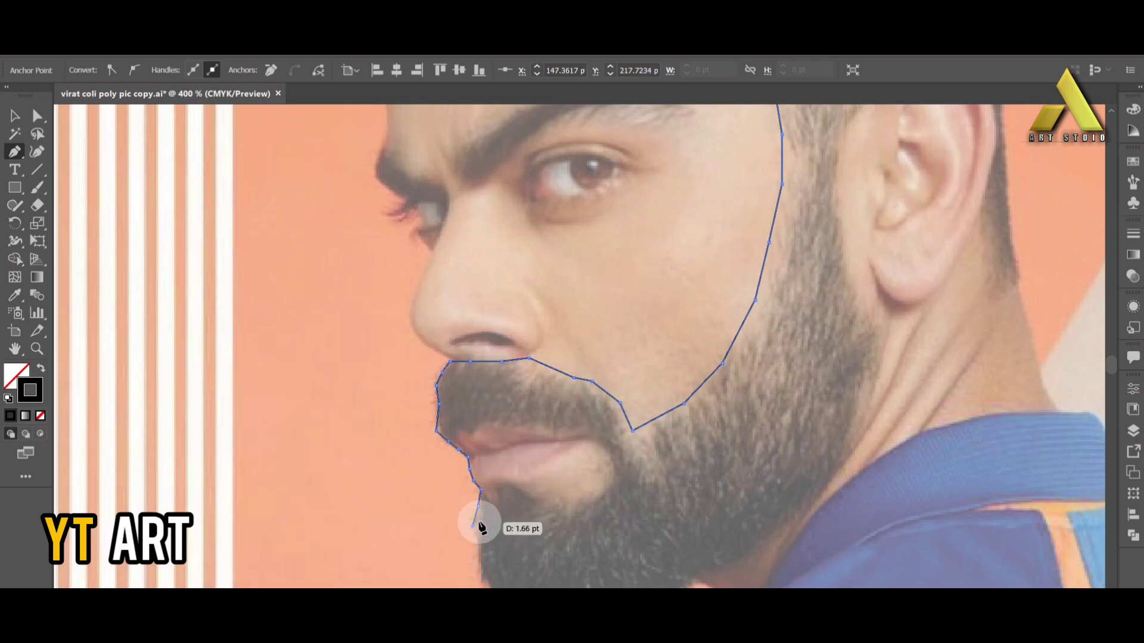
# Step: Zigzag the outline down the chin beard edge, undoing the last few anchors
pyautogui.click(472, 551)
pyautogui.scroll(-1, 471, 563)
pyautogui.click(475, 524)
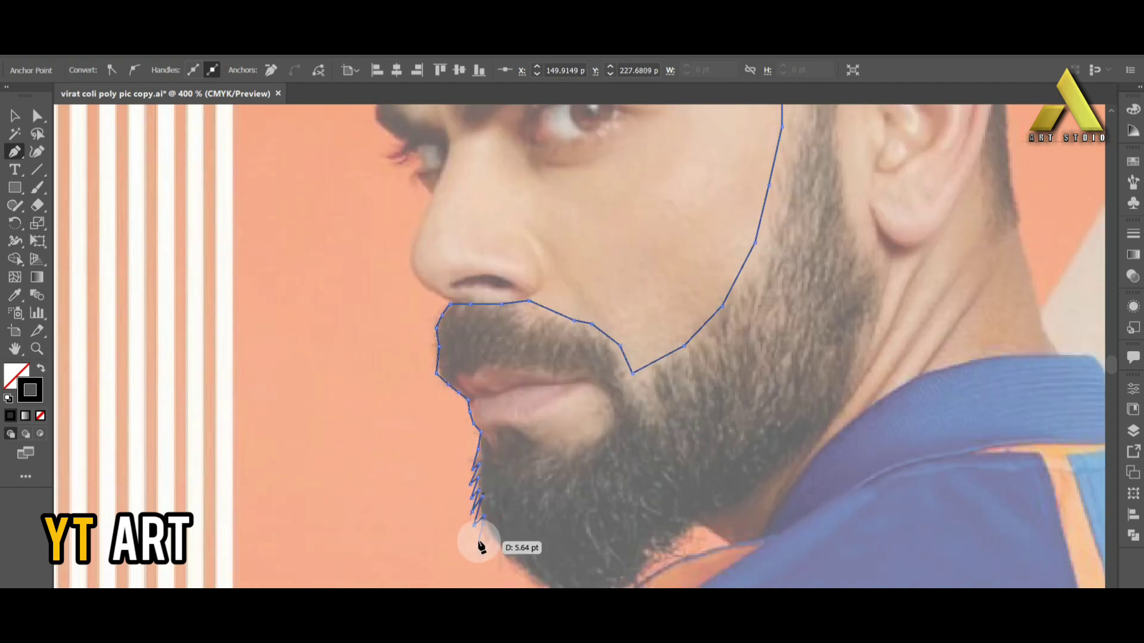
pyautogui.click(500, 545)
pyautogui.click(512, 581)
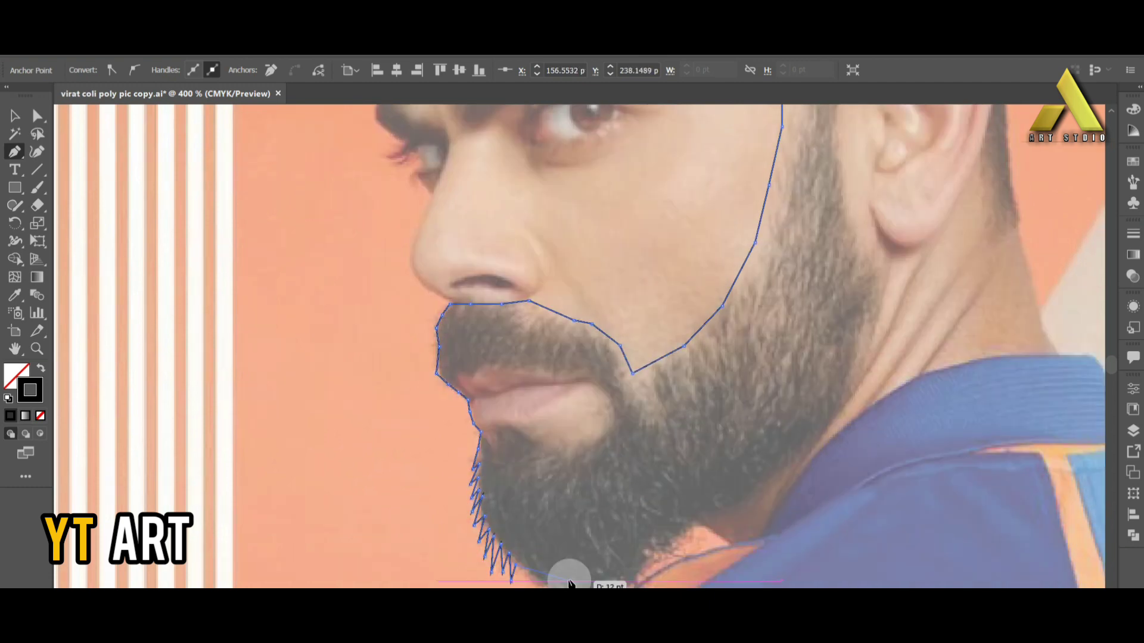
pyautogui.scroll(-2, 527, 579)
pyautogui.click(529, 471)
pyautogui.click(534, 492)
pyautogui.click(571, 503)
pyautogui.scroll(-1, 599, 515)
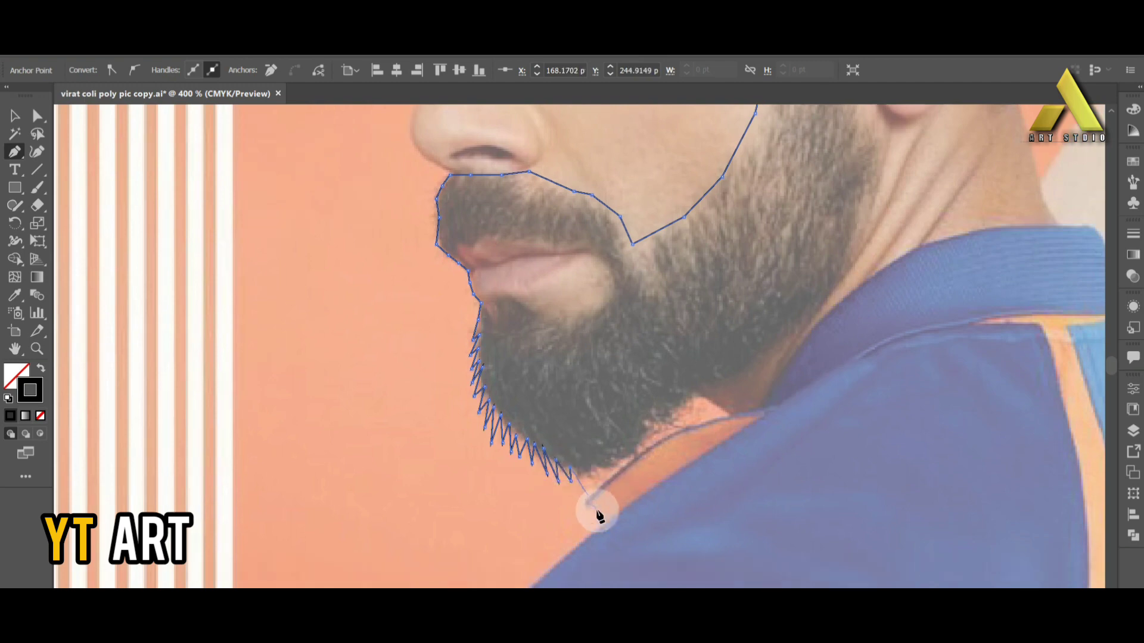
pyautogui.hotkey('ctrl', 'z')
pyautogui.hotkey('ctrl', 'z')
pyautogui.hotkey('ctrl', 'z')
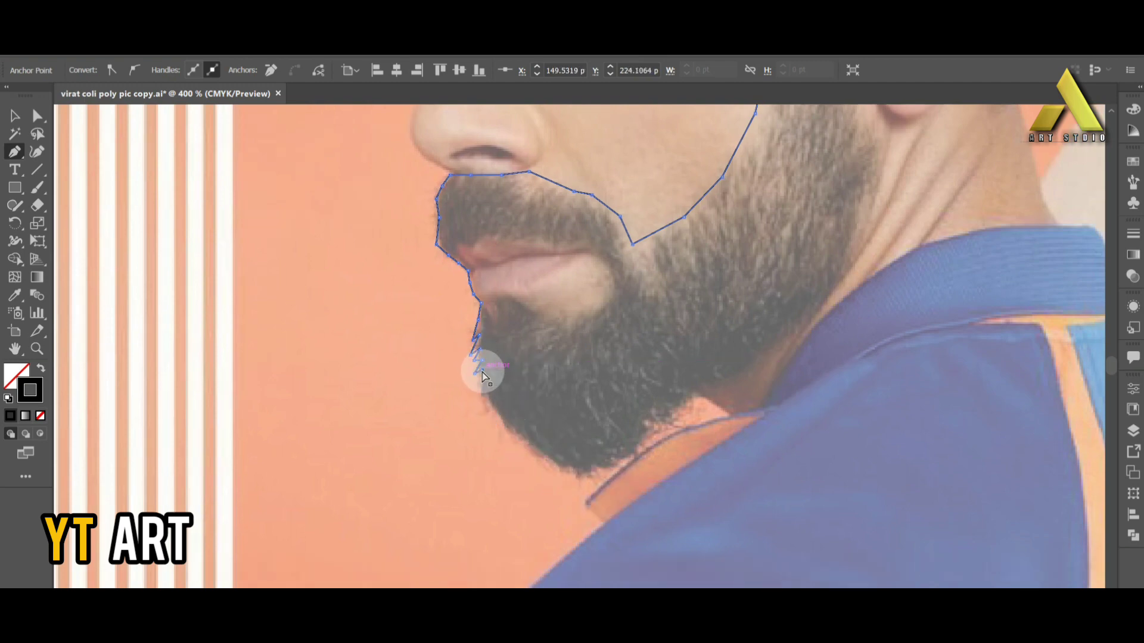
# Step: Resume the zigzag along the beard edge down to its bottom point
pyautogui.scroll(4, 484, 376)
pyautogui.click(588, 415)
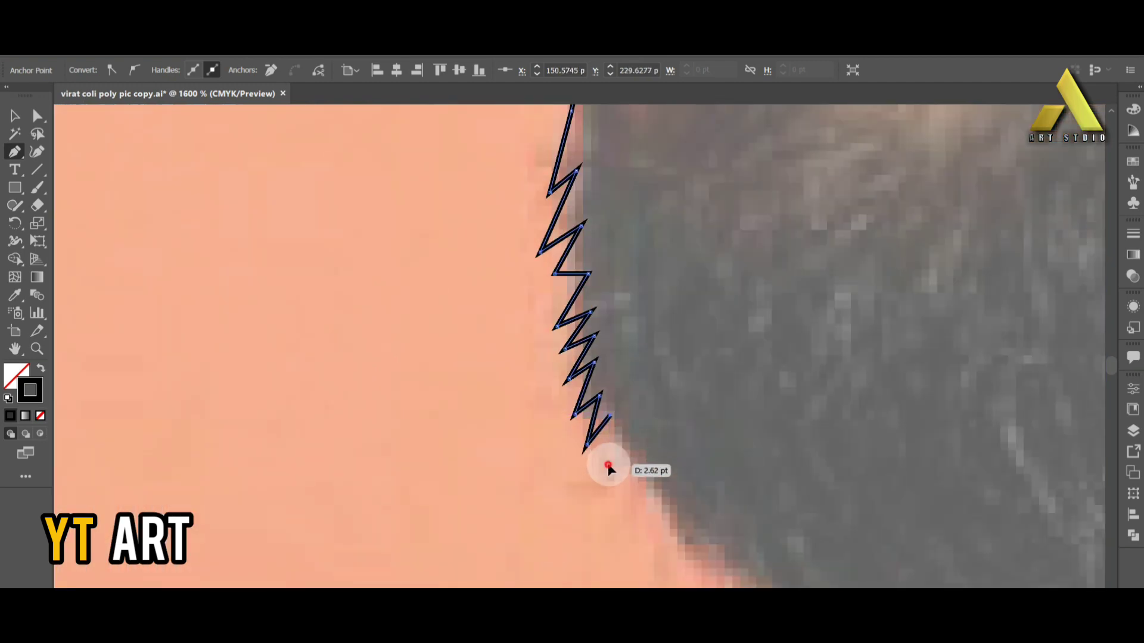
pyautogui.click(608, 466)
pyautogui.click(634, 498)
pyautogui.scroll(-4, 638, 511)
pyautogui.click(659, 439)
pyautogui.click(711, 468)
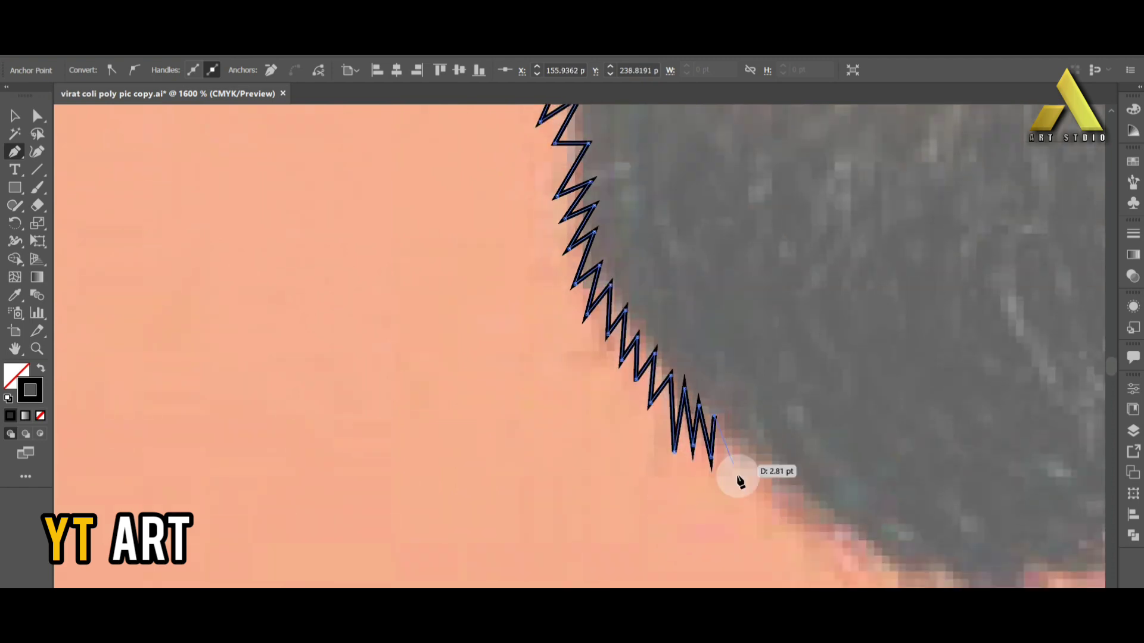
pyautogui.click(738, 481)
pyautogui.scroll(-3, 799, 503)
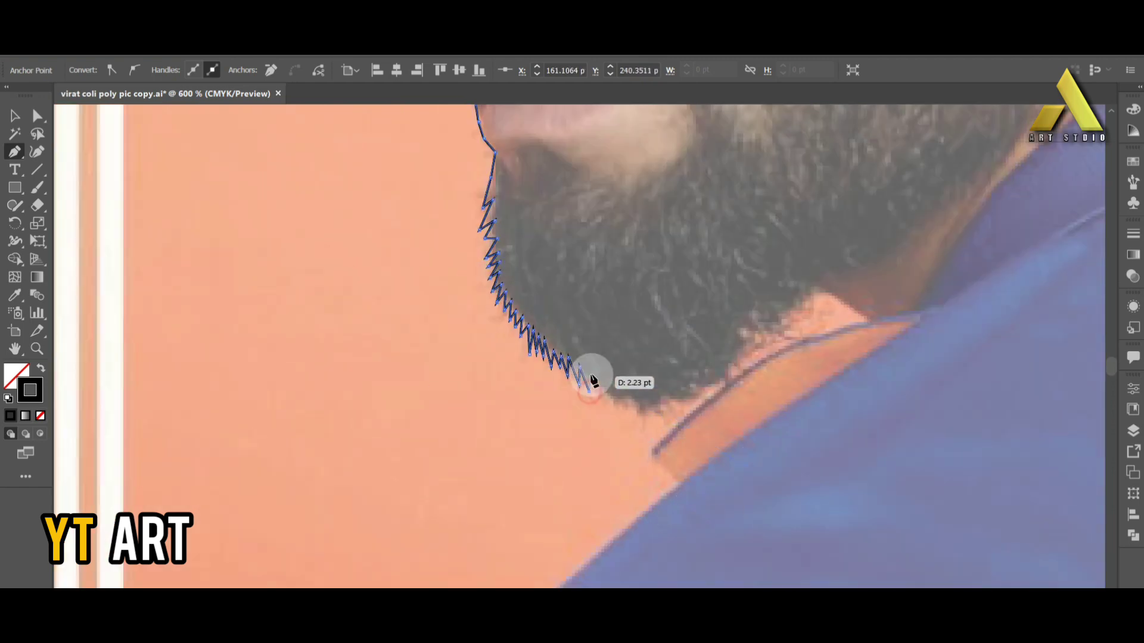
# Step: Continue the jagged beard edge to its upper-right end toward the neck
pyautogui.click(640, 414)
pyautogui.click(648, 391)
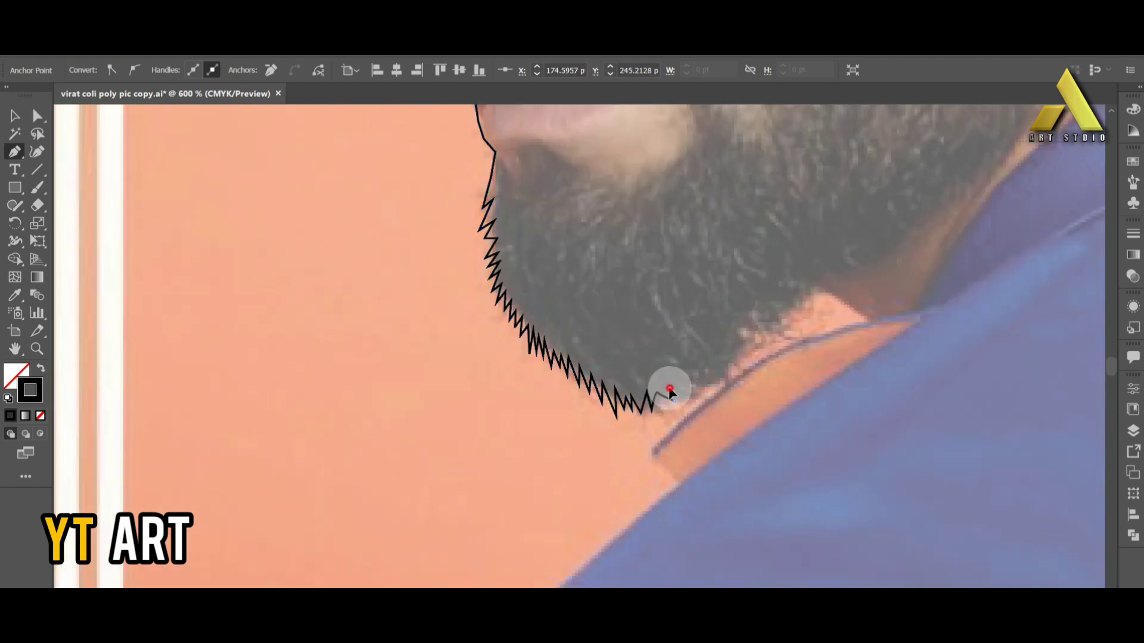
pyautogui.click(684, 400)
pyautogui.click(691, 385)
pyautogui.click(734, 359)
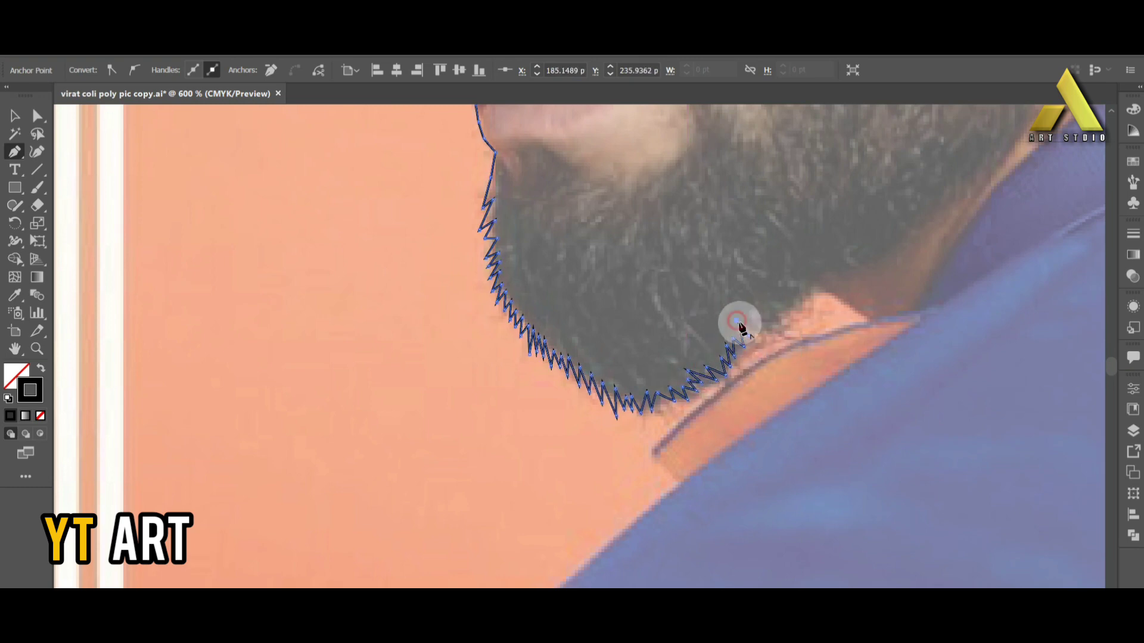
pyautogui.click(785, 312)
pyautogui.click(796, 303)
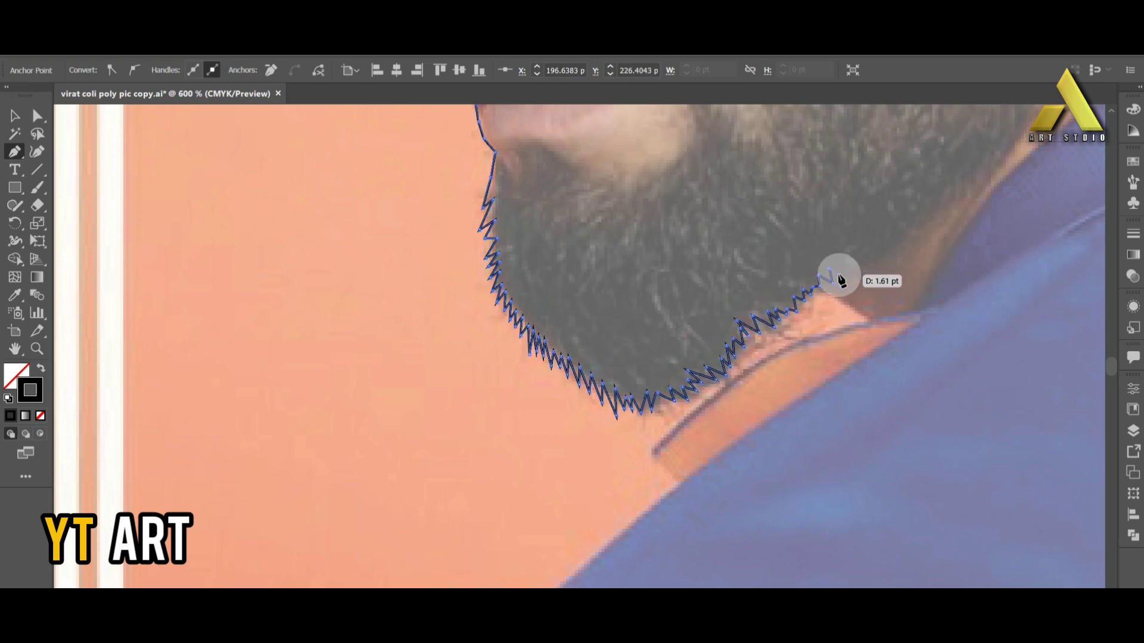
# Step: Zoom in and extend the beard zigzag up toward the collar
pyautogui.hotkey('ctrl', '-')
pyautogui.hotkey('ctrl', '-')
pyautogui.hotkey('ctrl', '-')
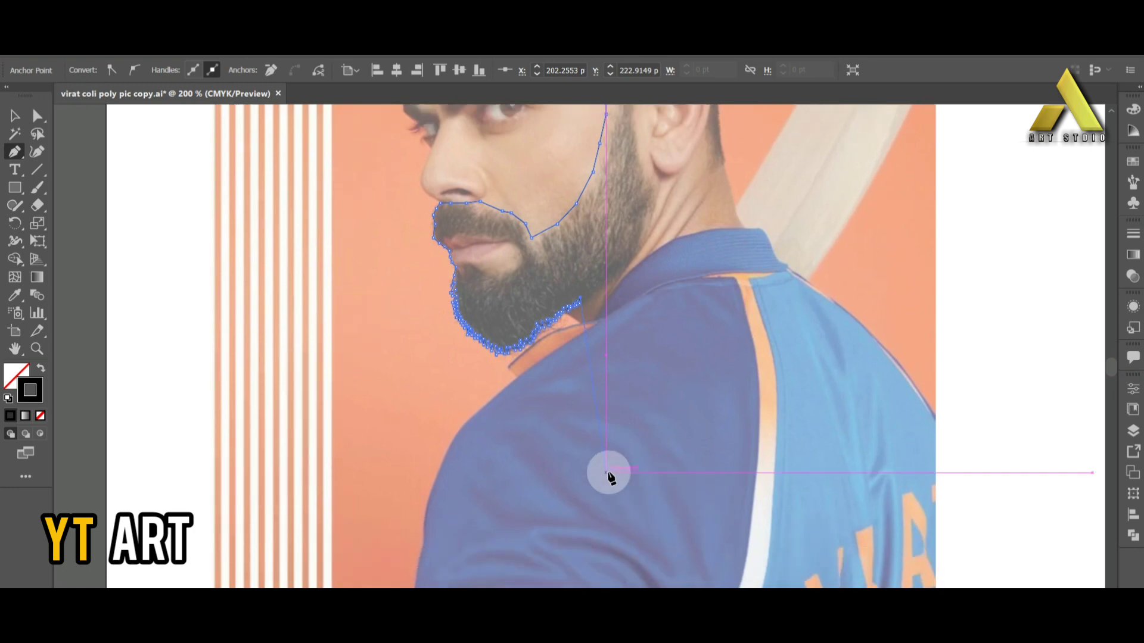
pyautogui.hotkey('ctrl', '+')
pyautogui.hotkey('ctrl', '+')
pyautogui.hotkey('ctrl', '+')
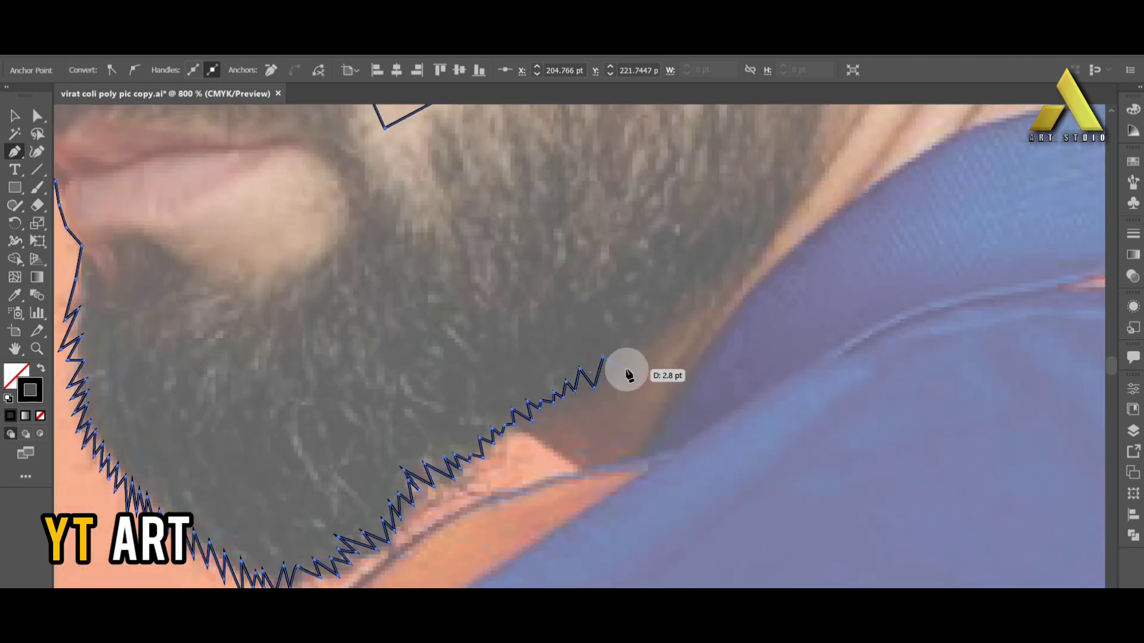
pyautogui.click(614, 343)
pyautogui.click(653, 345)
pyautogui.click(668, 315)
pyautogui.click(687, 295)
pyautogui.click(707, 276)
pyautogui.click(732, 250)
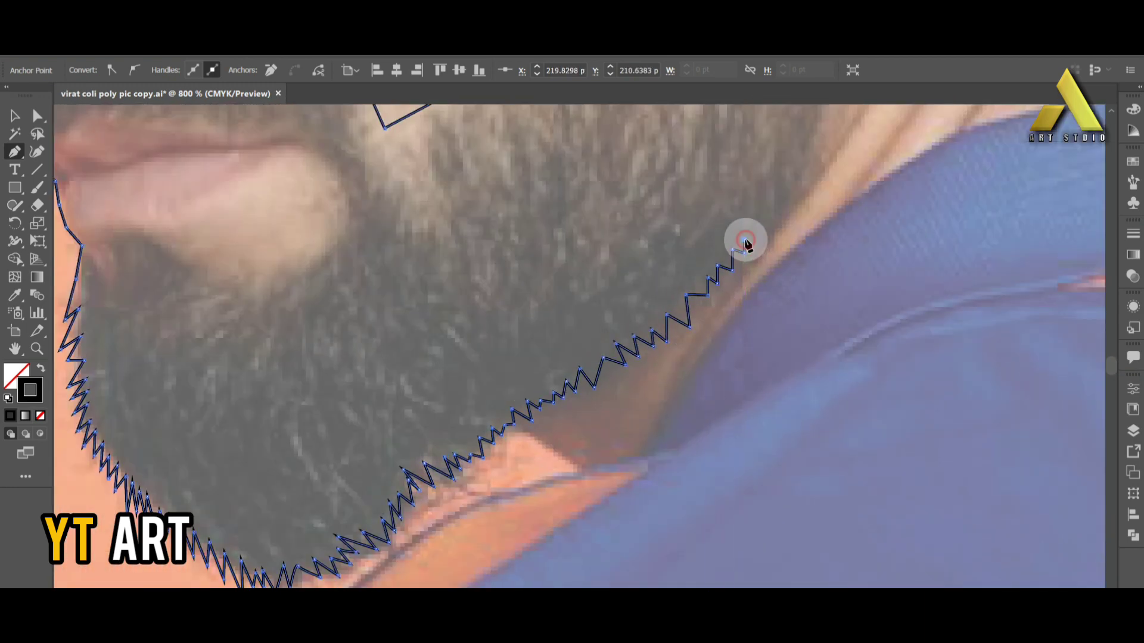
pyautogui.scroll(2, 769, 238)
# Step: Extend the jaw outline upward past the ear and carry it over the ear
pyautogui.click(793, 292)
pyautogui.scroll(3, 840, 289)
pyautogui.click(876, 238)
pyautogui.scroll(3, 893, 212)
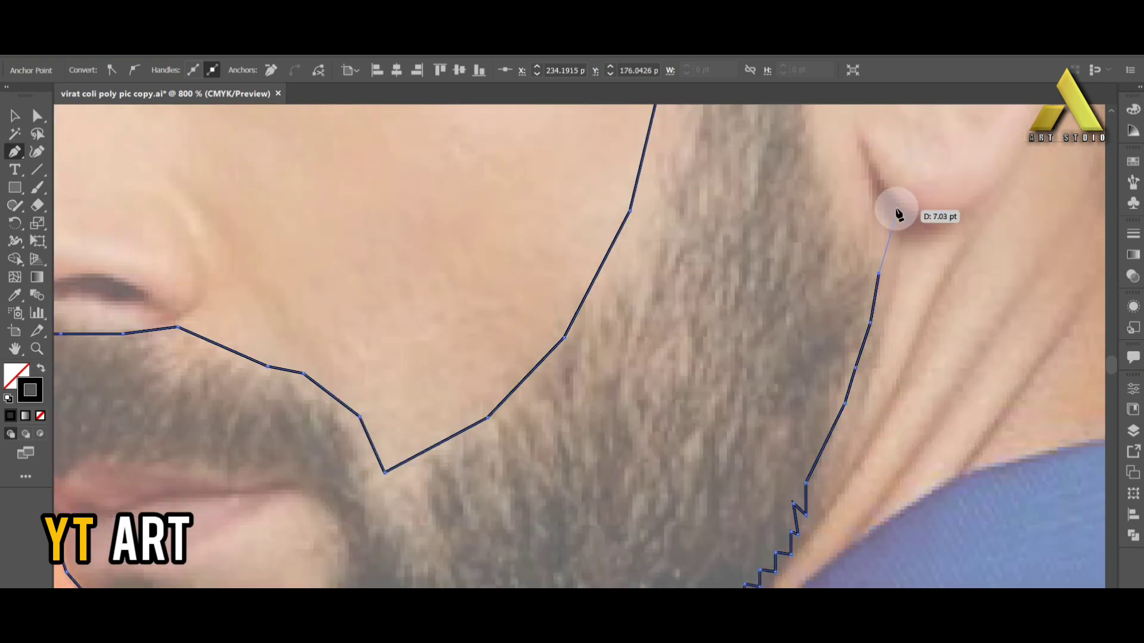
pyautogui.click(830, 186)
pyautogui.scroll(3, 800, 179)
pyautogui.click(800, 178)
pyautogui.scroll(3, 804, 215)
pyautogui.scroll(3, 863, 178)
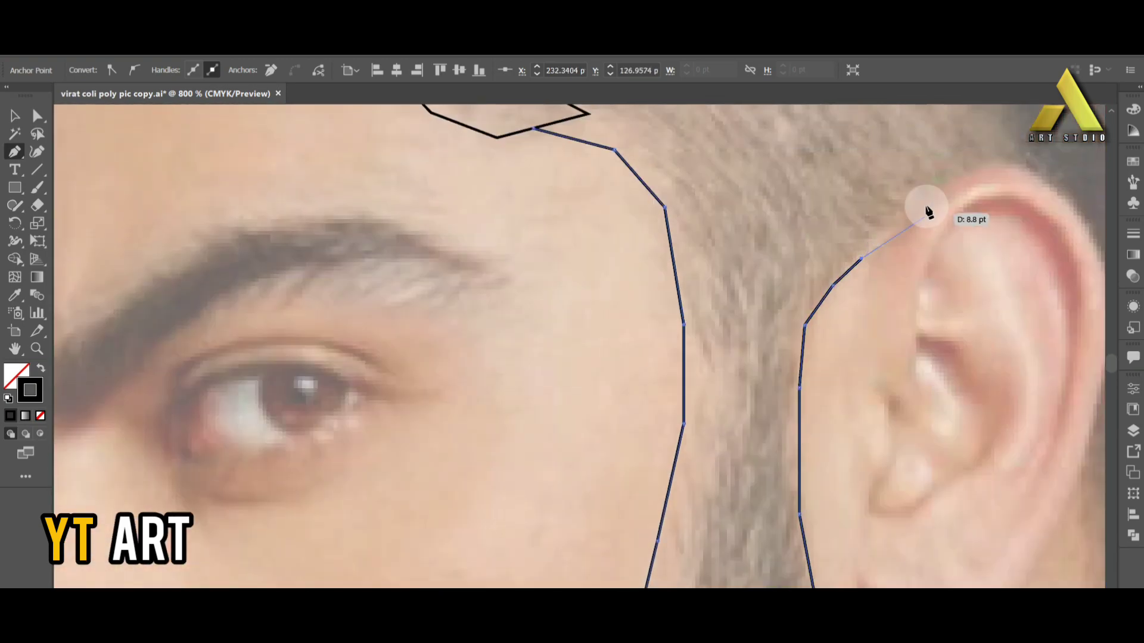
pyautogui.click(922, 203)
pyautogui.click(1079, 208)
pyautogui.scroll(3, 1079, 208)
pyautogui.scroll(-3, 1075, 238)
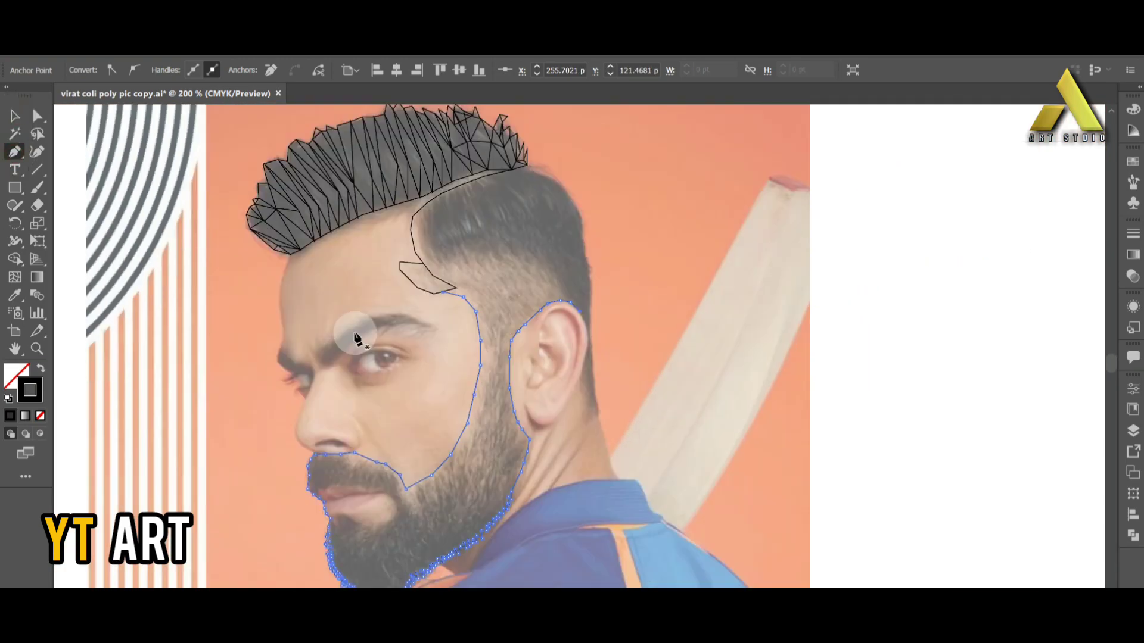
pyautogui.scroll(3, 358, 340)
# Step: Trace the hairline above the ear toward the back and end the path
pyautogui.click(110, 313)
pyautogui.click(190, 300)
pyautogui.click(360, 295)
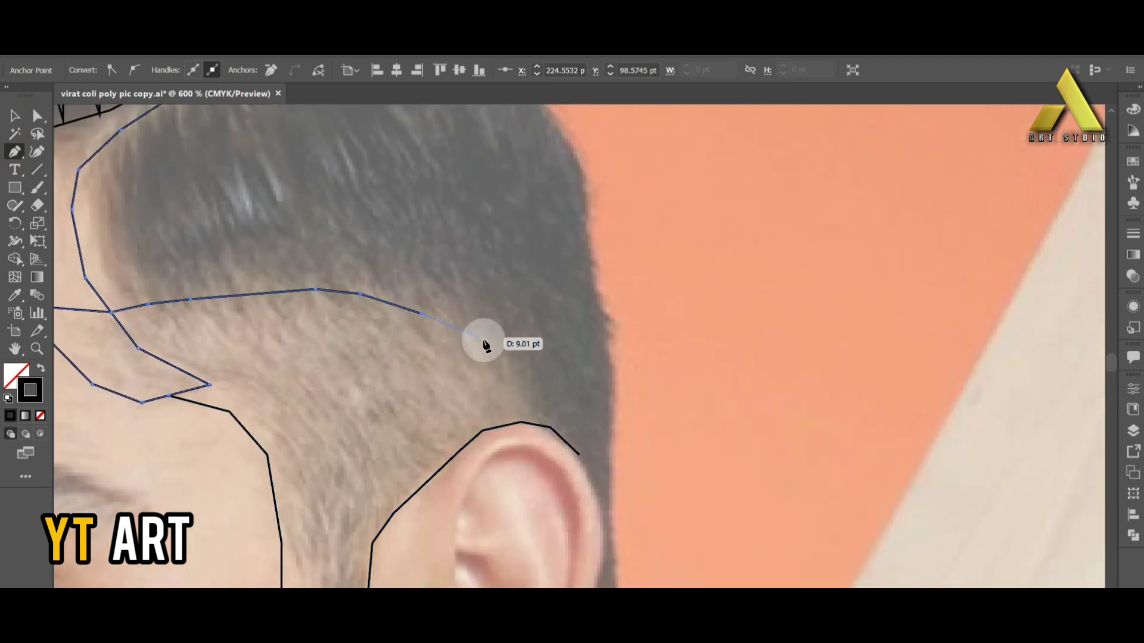
pyautogui.click(576, 455)
pyautogui.scroll(-2, 536, 417)
pyautogui.press('v')
# Step: Outline the ear's back edge down to its lowest point and up its right side
pyautogui.click(15, 152)
pyautogui.scroll(-3, 590, 256)
pyautogui.click(608, 286)
pyautogui.click(592, 329)
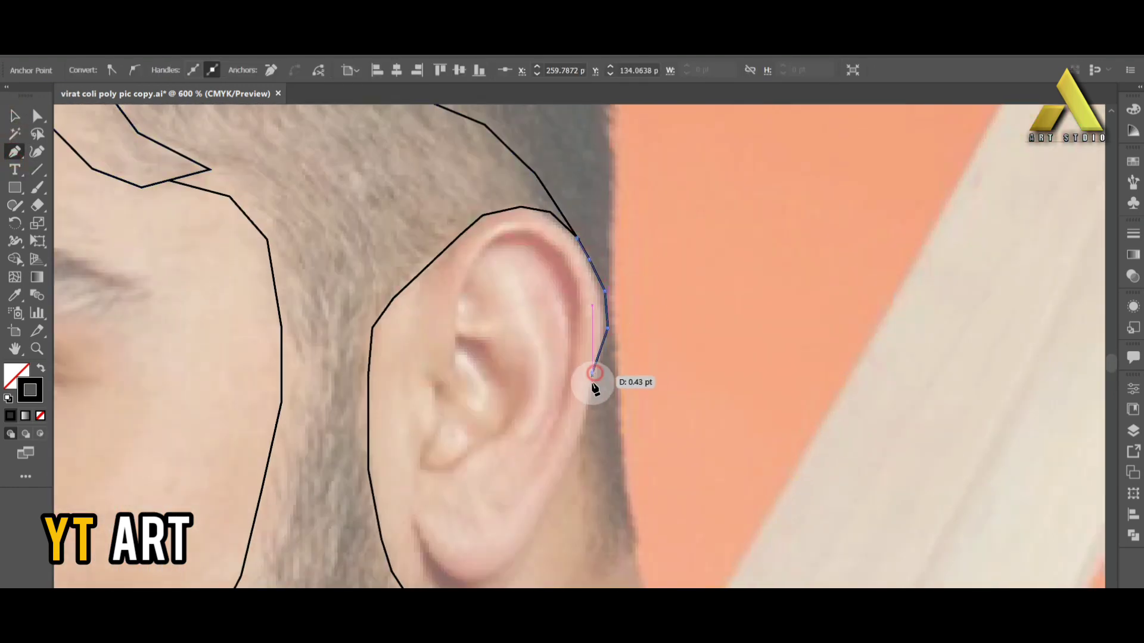
pyautogui.click(587, 387)
pyautogui.click(596, 515)
pyautogui.click(625, 443)
pyautogui.click(620, 392)
pyautogui.click(617, 354)
pyautogui.click(615, 311)
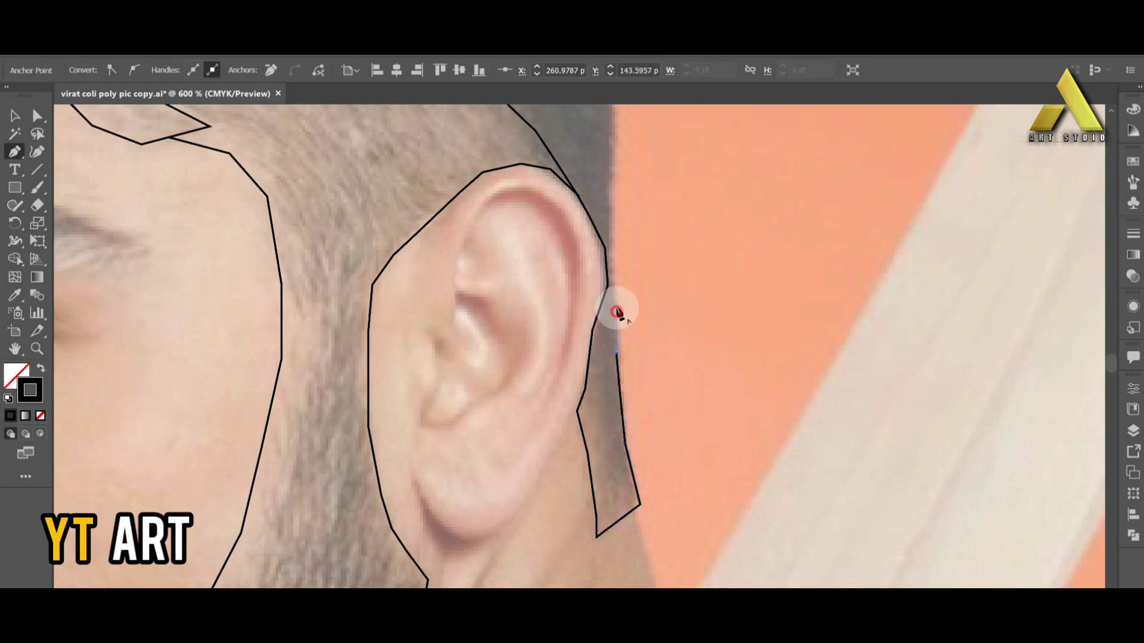
pyautogui.scroll(3, 630, 324)
pyautogui.click(606, 289)
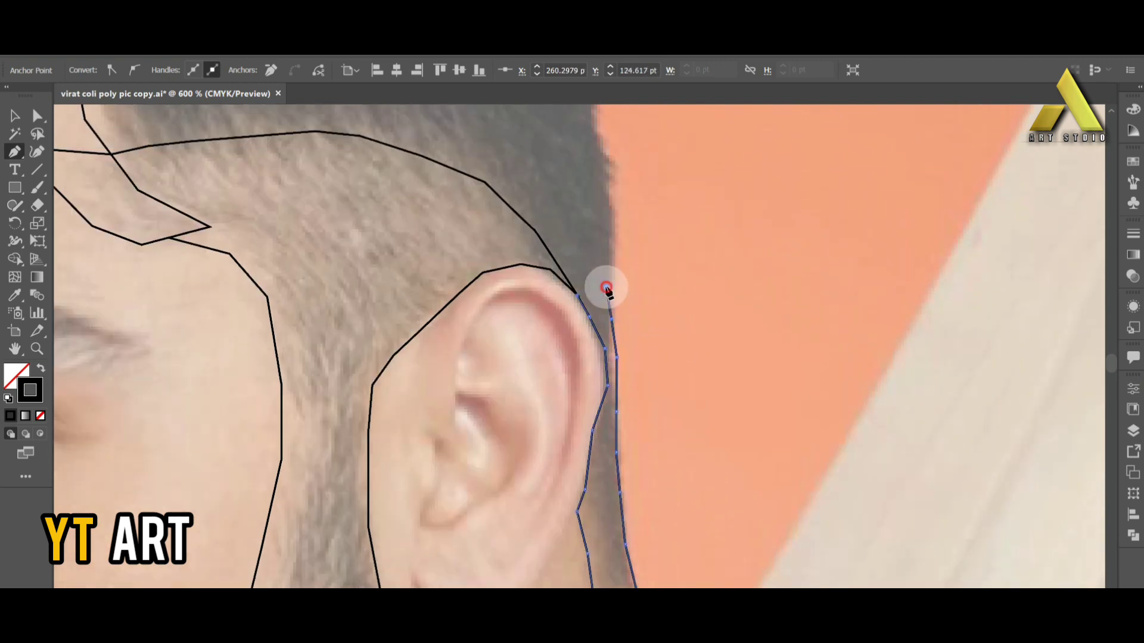
# Step: Trace the spiky hair edge over the crown into the hair mesh, then start the eyebrow top
pyautogui.click(613, 222)
pyautogui.click(617, 201)
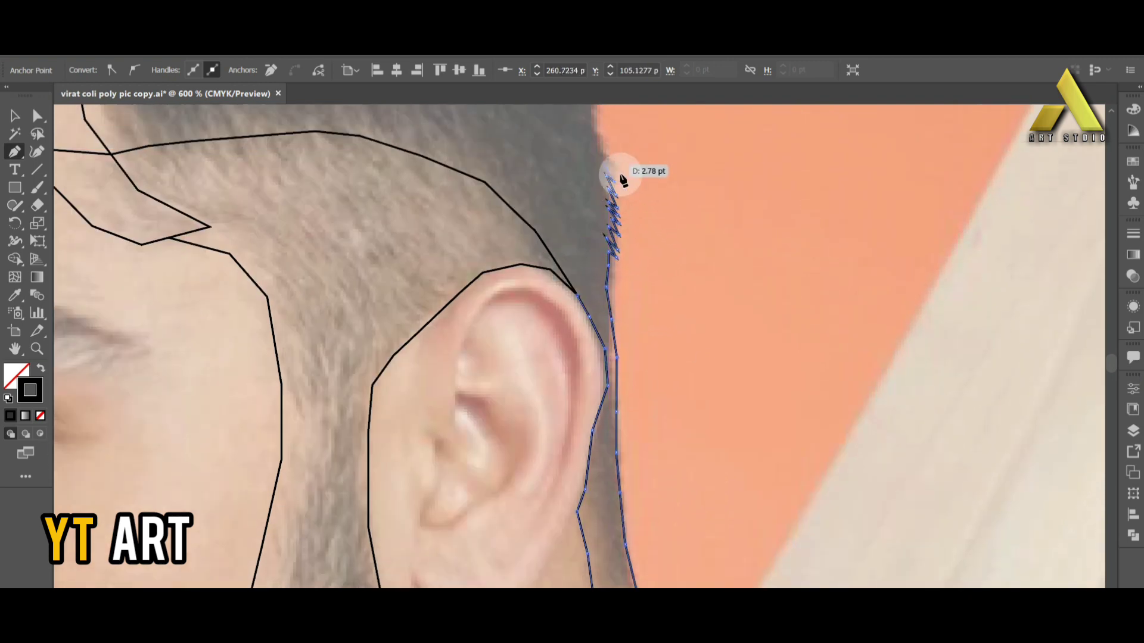
pyautogui.scroll(3, 605, 159)
pyautogui.click(595, 242)
pyautogui.click(590, 171)
pyautogui.scroll(3, 590, 173)
pyautogui.click(579, 240)
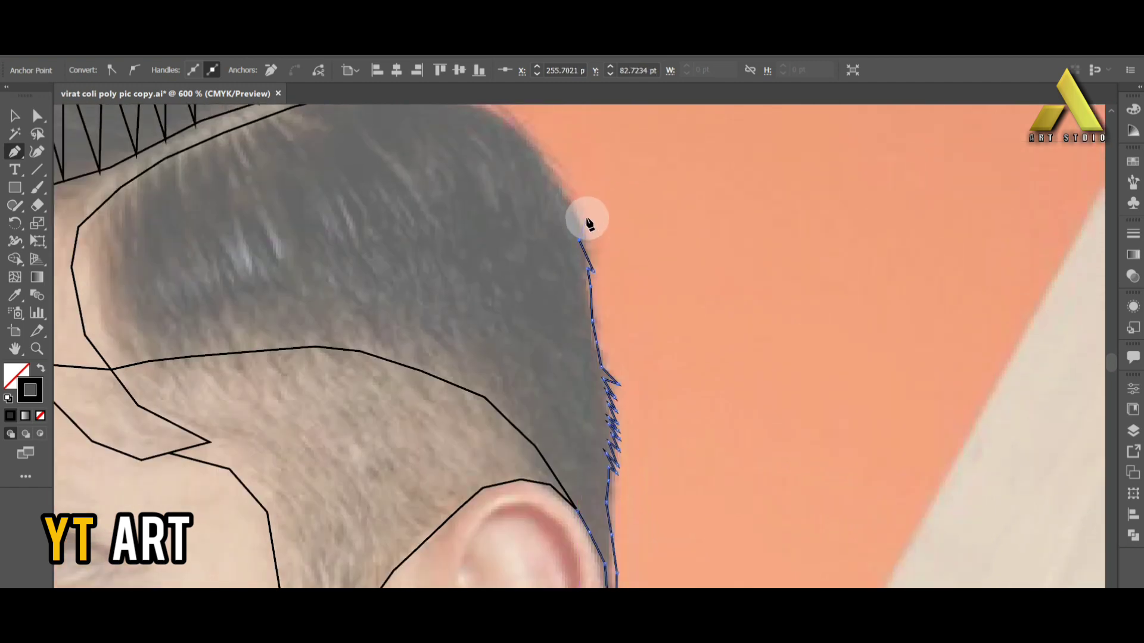
pyautogui.click(552, 166)
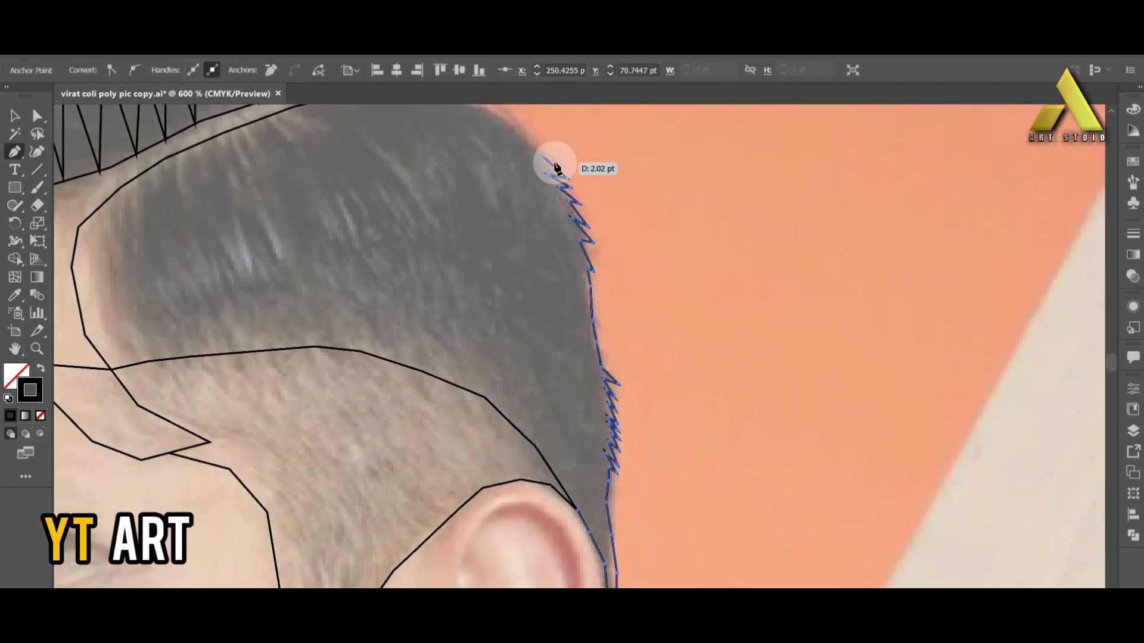
pyautogui.scroll(3, 539, 179)
pyautogui.click(500, 220)
pyautogui.click(477, 203)
pyautogui.click(432, 192)
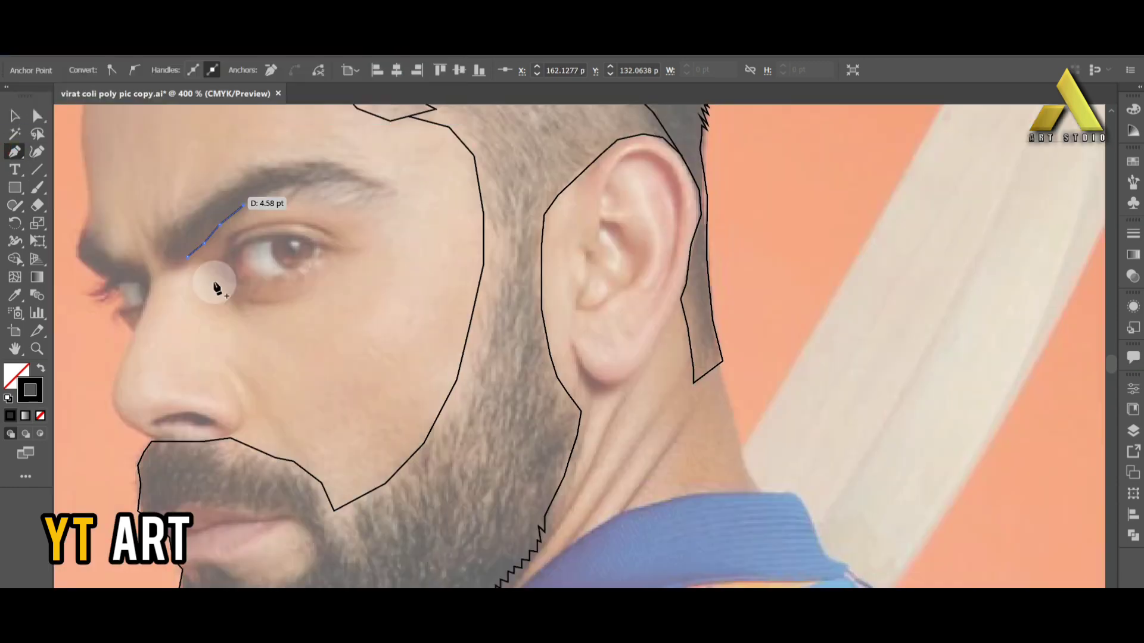
pyautogui.click(264, 192)
pyautogui.click(287, 188)
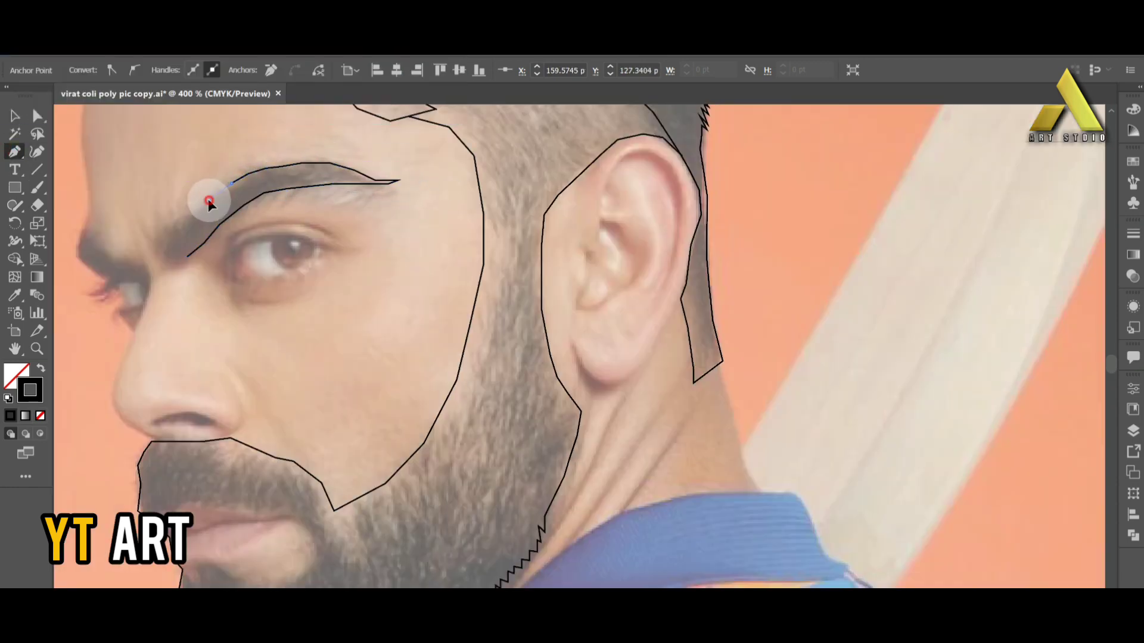
# Step: Close the eyebrow shape and trace the brow's lower edge
pyautogui.click(161, 249)
pyautogui.click(186, 256)
pyautogui.scroll(-2, 184, 262)
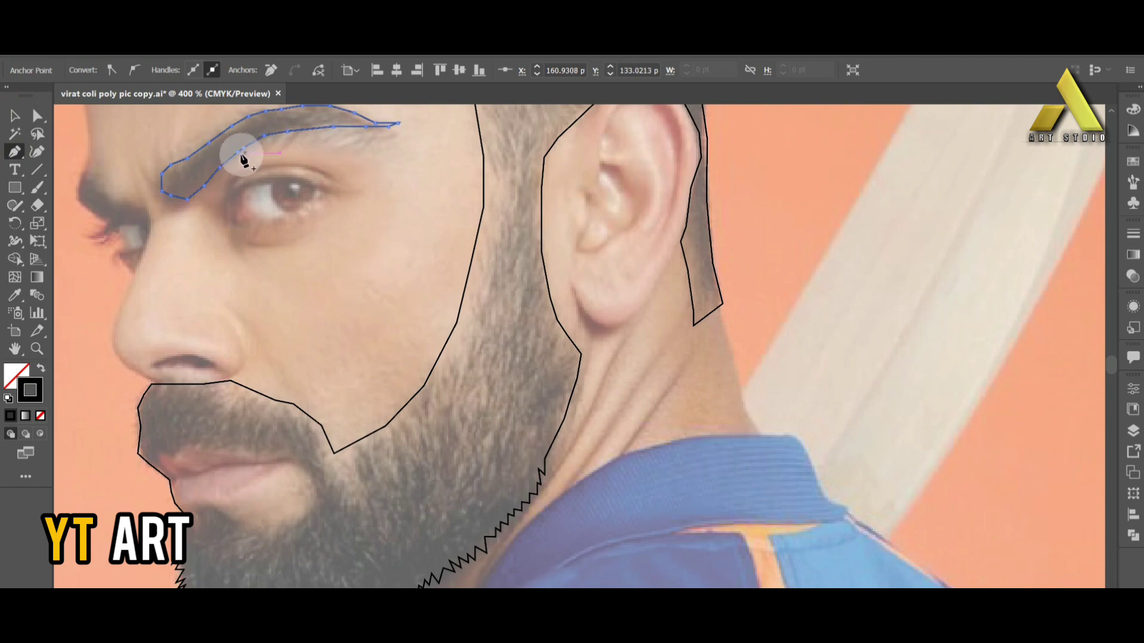
pyautogui.click(243, 154)
pyautogui.click(288, 148)
pyautogui.click(378, 149)
pyautogui.scroll(1, 417, 268)
pyautogui.press('t')
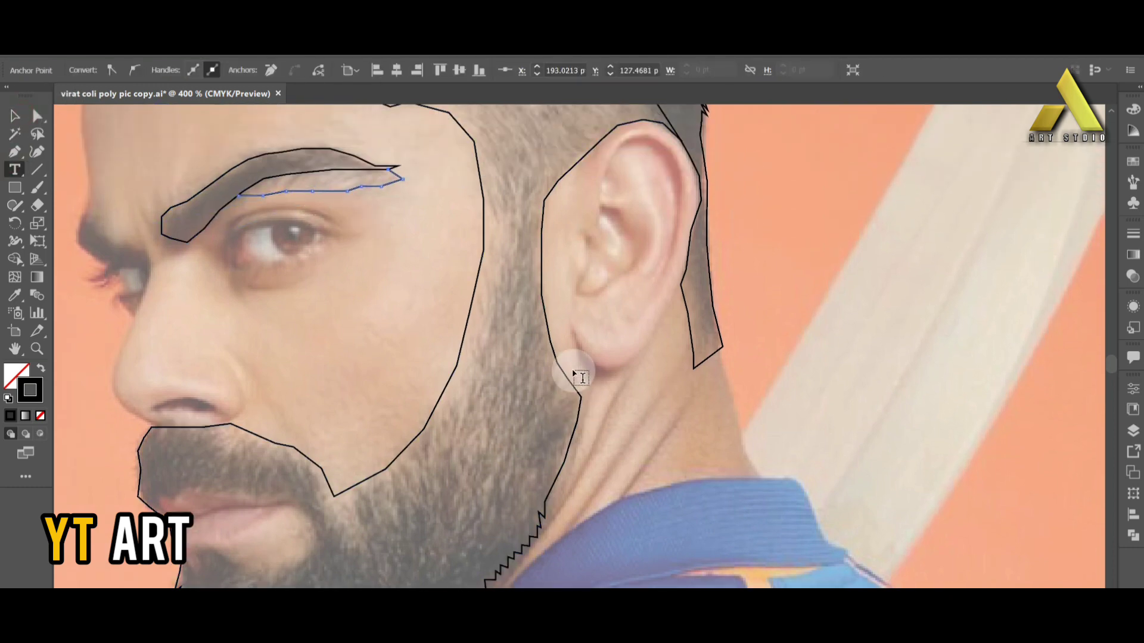
# Step: Outline the outer eye corner with a curved lower edge
pyautogui.click(15, 152)
pyautogui.click(147, 253)
pyautogui.click(83, 218)
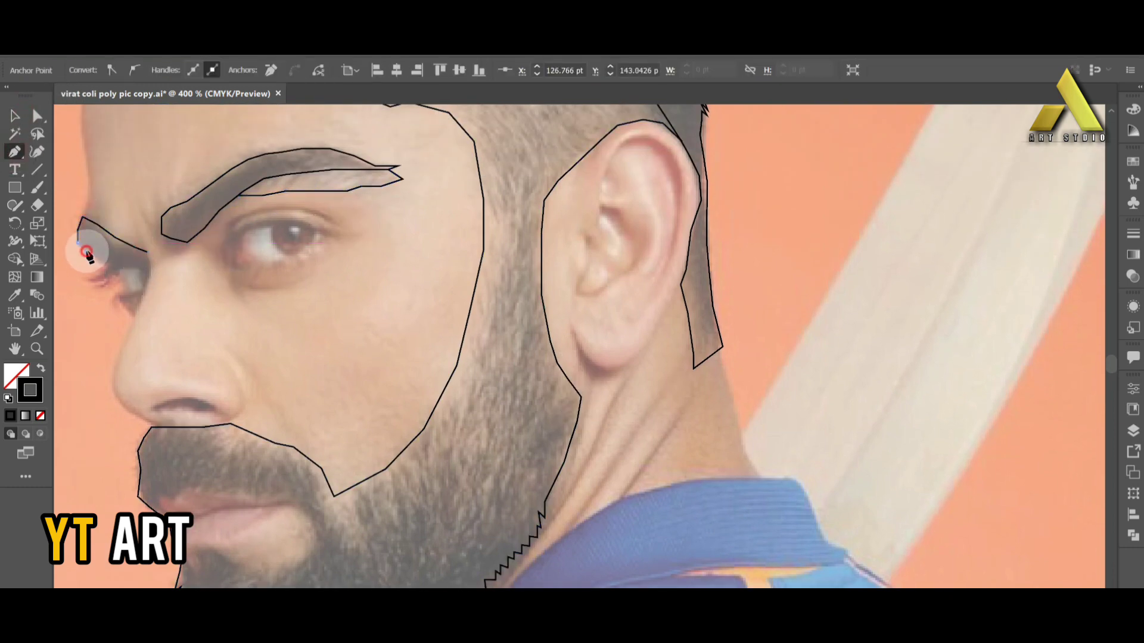
pyautogui.moveTo(100, 276)
pyautogui.mouseDown()
pyautogui.moveTo(92, 286)
pyautogui.moveTo(117, 277)
pyautogui.mouseUp()
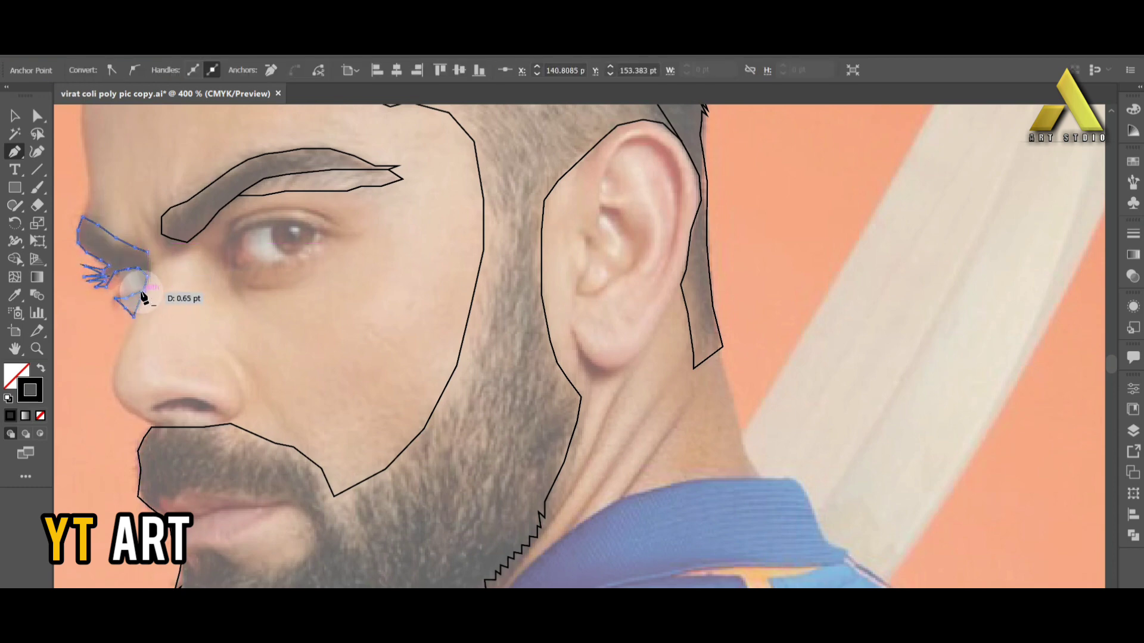
pyautogui.scroll(-2, 127, 310)
# Step: Outline the side of the nose
pyautogui.click(222, 302)
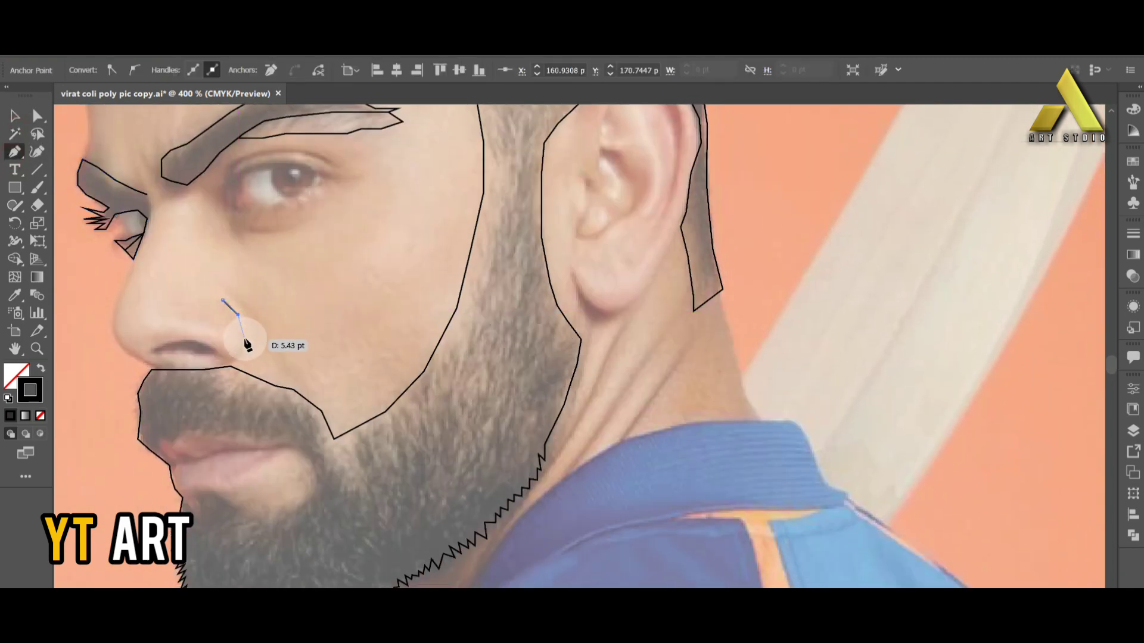
pyautogui.click(244, 339)
pyautogui.click(234, 360)
pyautogui.click(225, 368)
pyautogui.scroll(-1, 230, 301)
pyautogui.scroll(5, 574, 459)
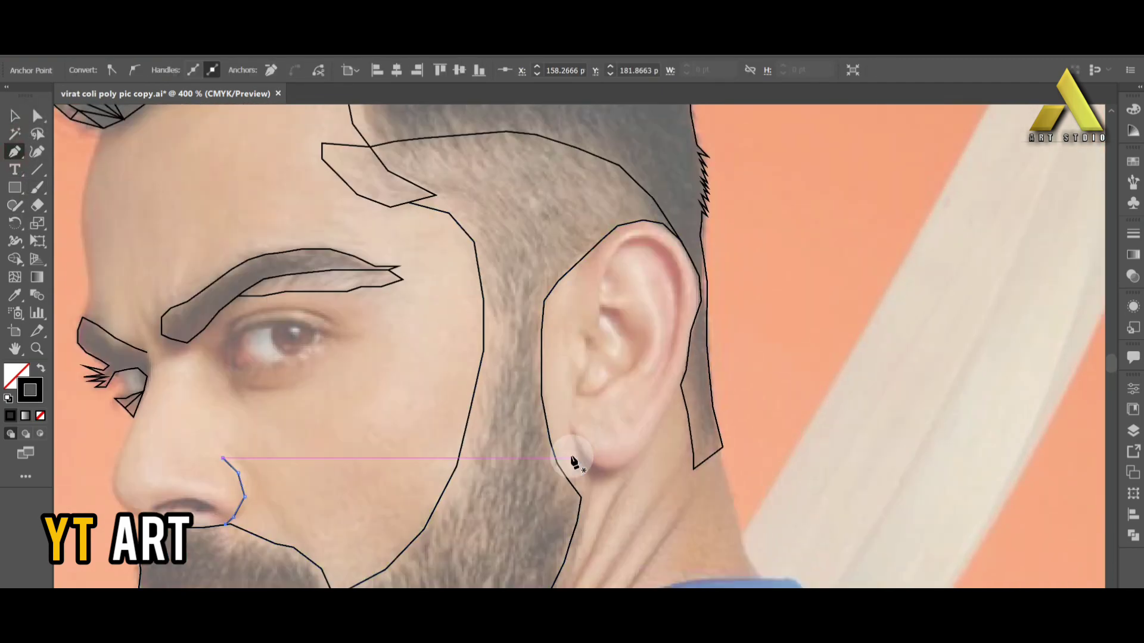
# Step: Draw a closed earlobe shape below the ear
pyautogui.click(568, 424)
pyautogui.click(577, 457)
pyautogui.click(586, 476)
pyautogui.click(594, 494)
pyautogui.click(606, 483)
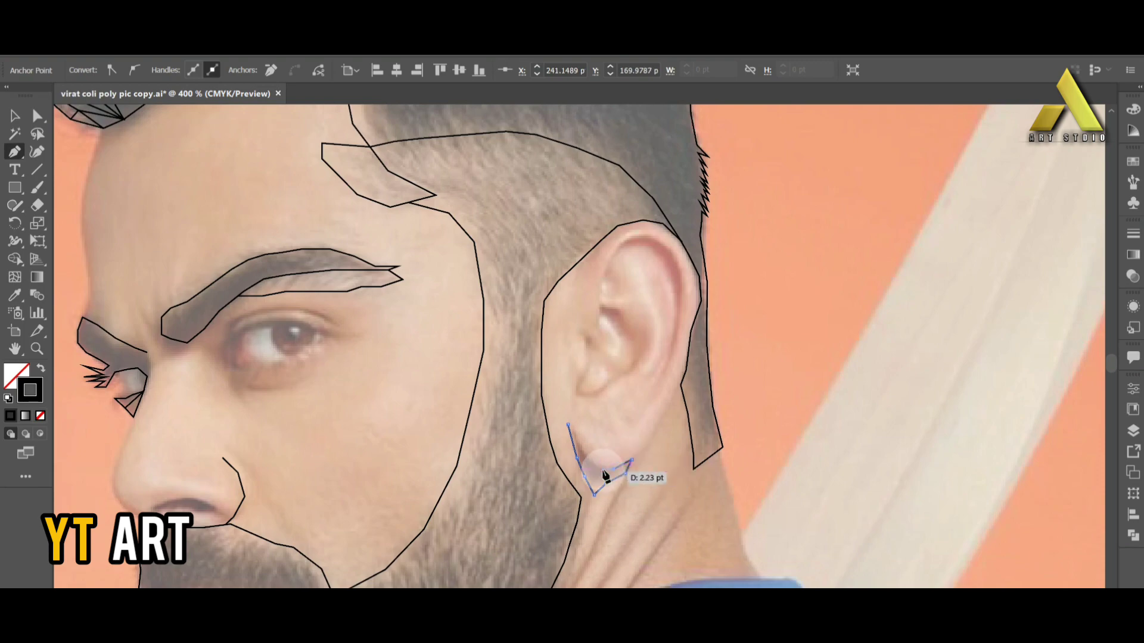
pyautogui.scroll(-2, 557, 312)
pyautogui.scroll(1, 669, 247)
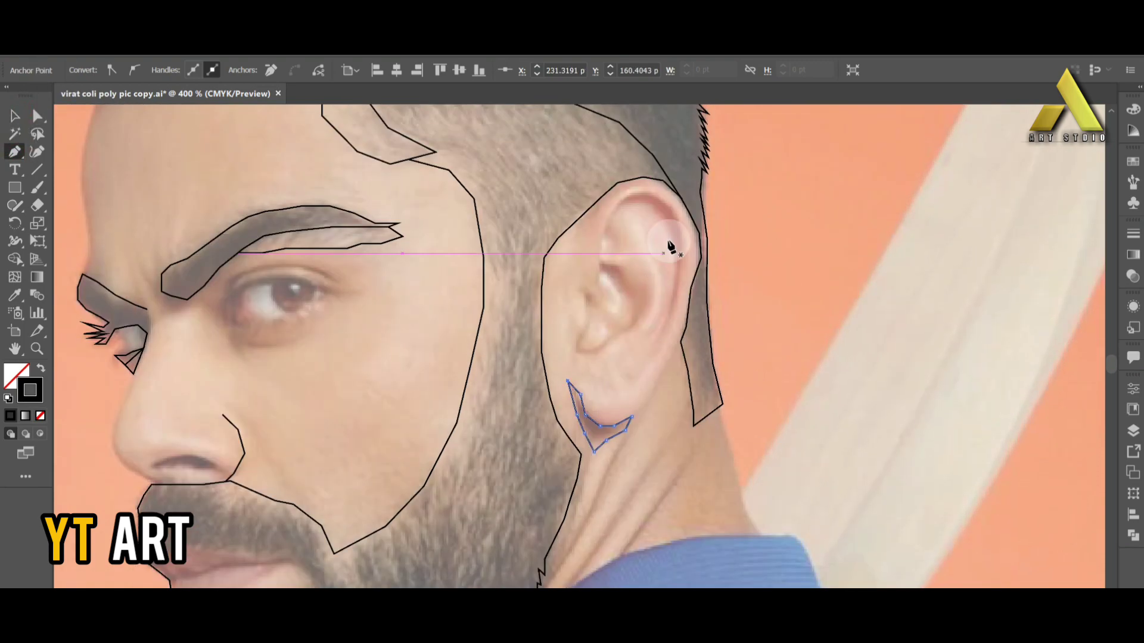
pyautogui.scroll(-3, 685, 301)
# Step: Draw a thin crease line beside the nose
pyautogui.click(231, 319)
pyautogui.click(256, 345)
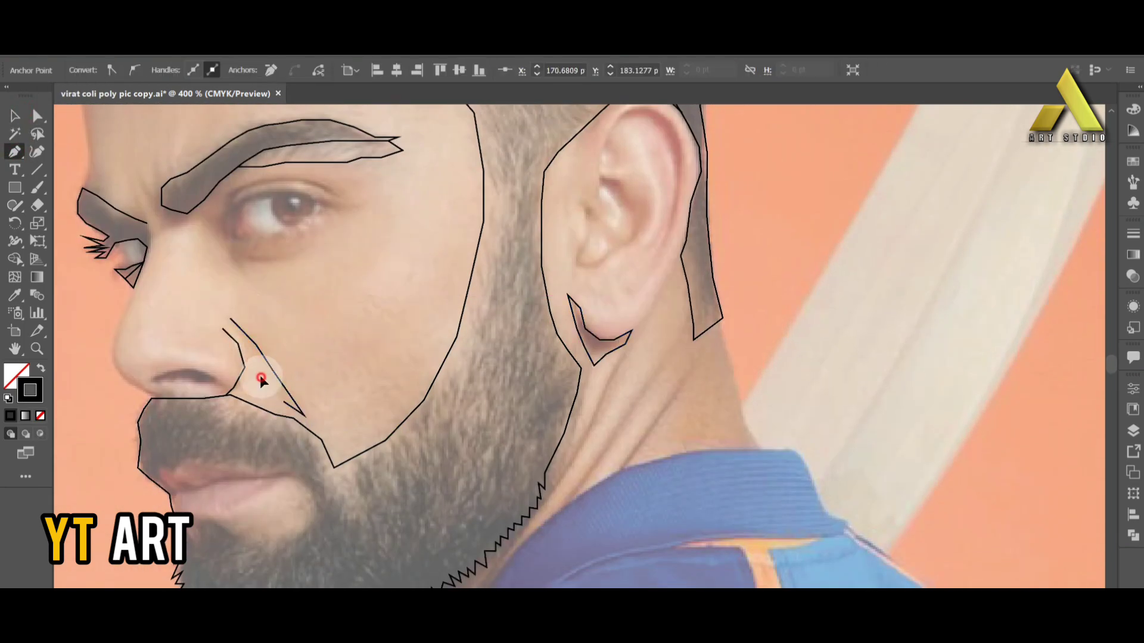
pyautogui.click(237, 343)
pyautogui.scroll(-1, 178, 286)
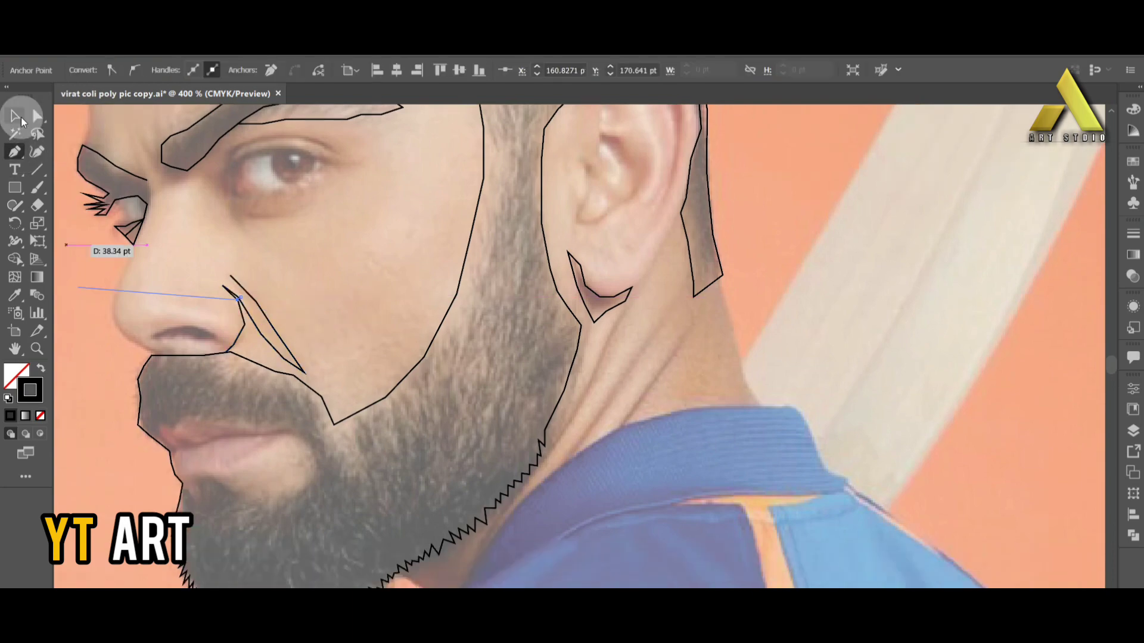
pyautogui.scroll(-2, 340, 327)
pyautogui.scroll(6, 160, 279)
pyautogui.scroll(1, 160, 280)
# Step: Trace the forehead edge down to the brow
pyautogui.click(70, 191)
pyautogui.click(103, 200)
pyautogui.click(87, 244)
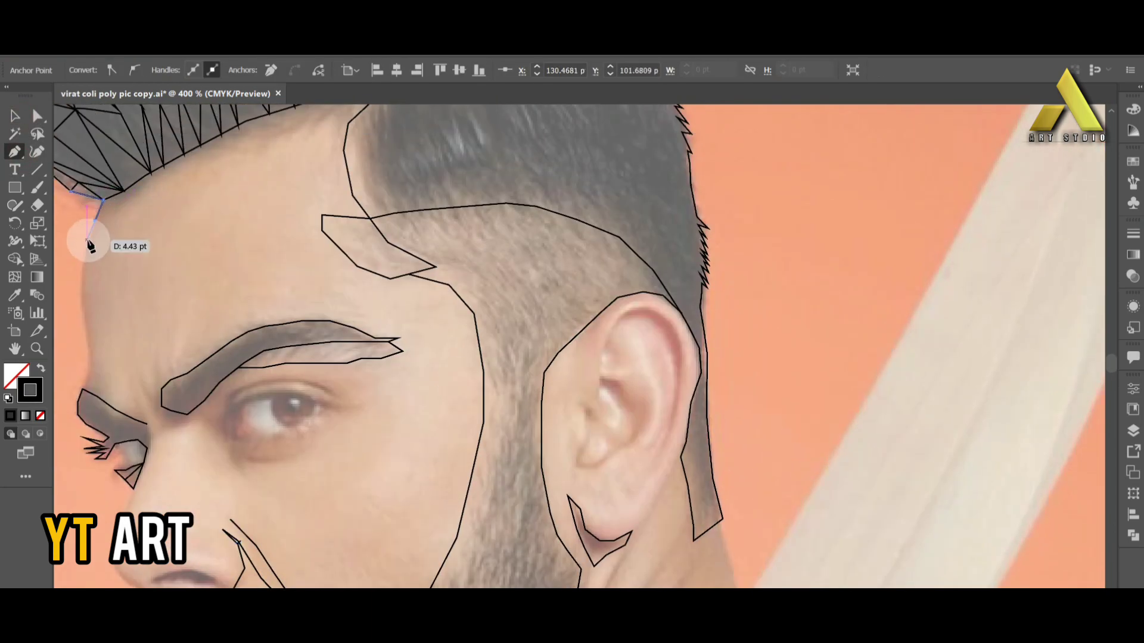
pyautogui.click(82, 294)
pyautogui.click(85, 321)
pyautogui.click(89, 346)
pyautogui.click(87, 369)
pyautogui.click(82, 390)
pyautogui.scroll(-1, 84, 387)
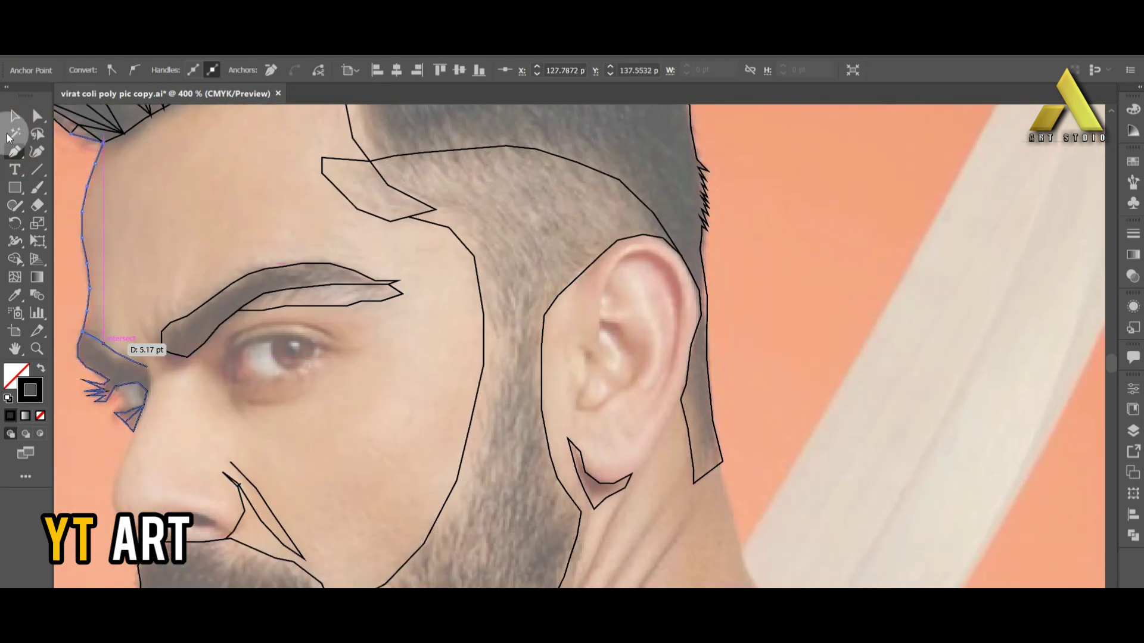
pyautogui.scroll(-2, 119, 333)
pyautogui.scroll(2, 578, 262)
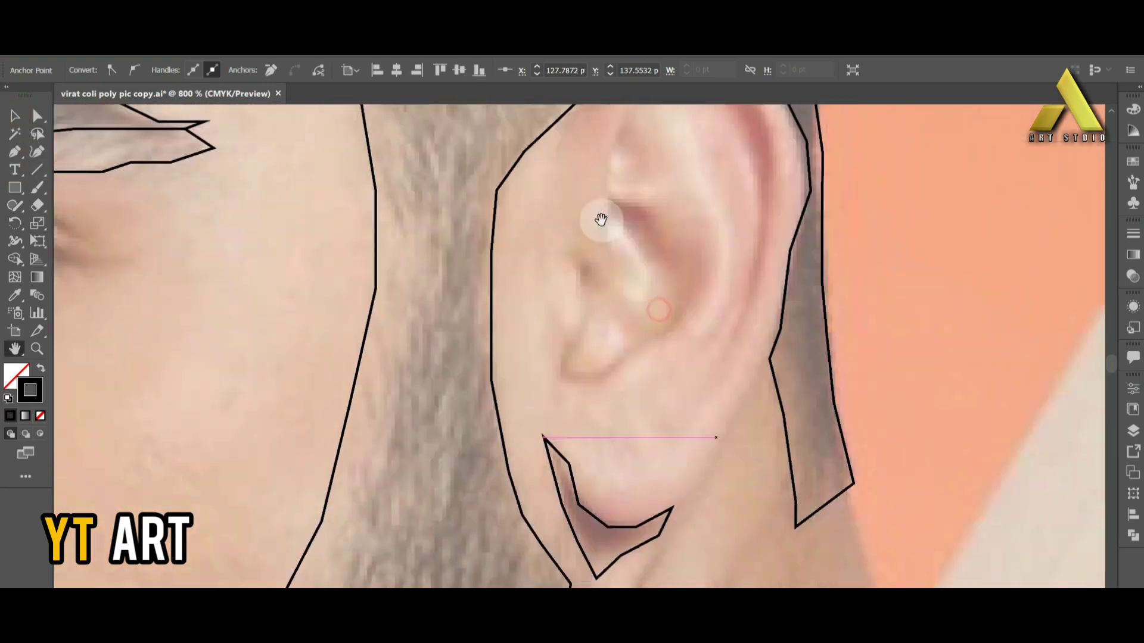
# Step: Trace the inner ear fold upward, over the top of the ear and down its right side
pyautogui.click(604, 284)
pyautogui.click(604, 262)
pyautogui.click(608, 229)
pyautogui.click(606, 199)
pyautogui.scroll(1, 609, 152)
pyautogui.click(643, 119)
pyautogui.click(679, 109)
pyautogui.click(728, 126)
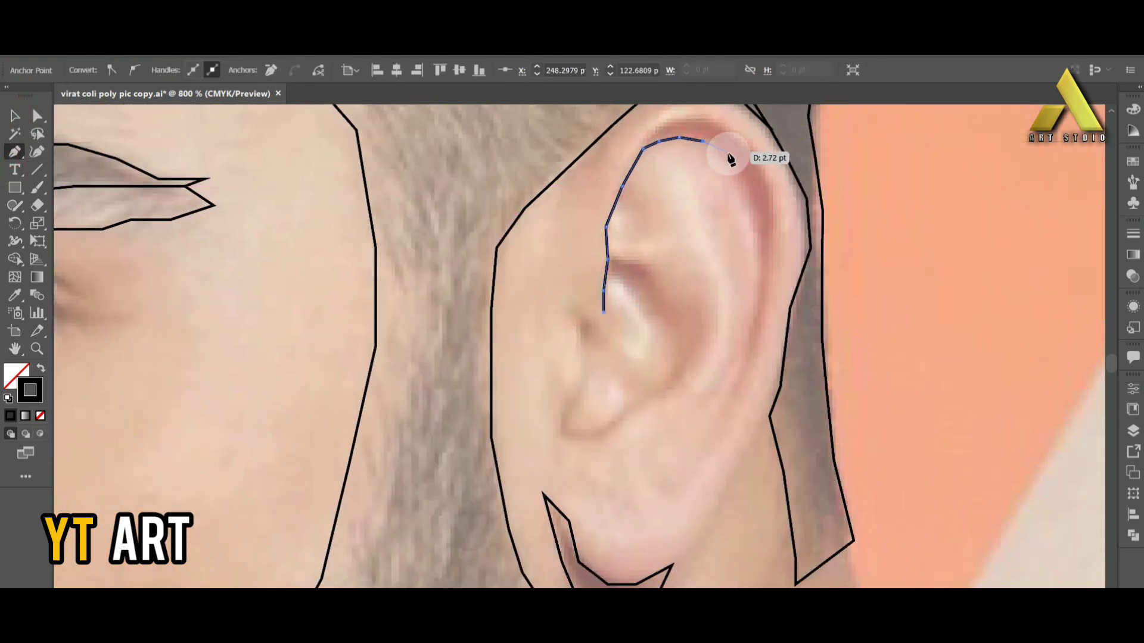
pyautogui.click(751, 184)
pyautogui.click(757, 246)
# Step: Trace the outer ear rim down to its lowest point and back up, closing the helix rim shape
pyautogui.click(755, 314)
pyautogui.click(725, 396)
pyautogui.click(762, 332)
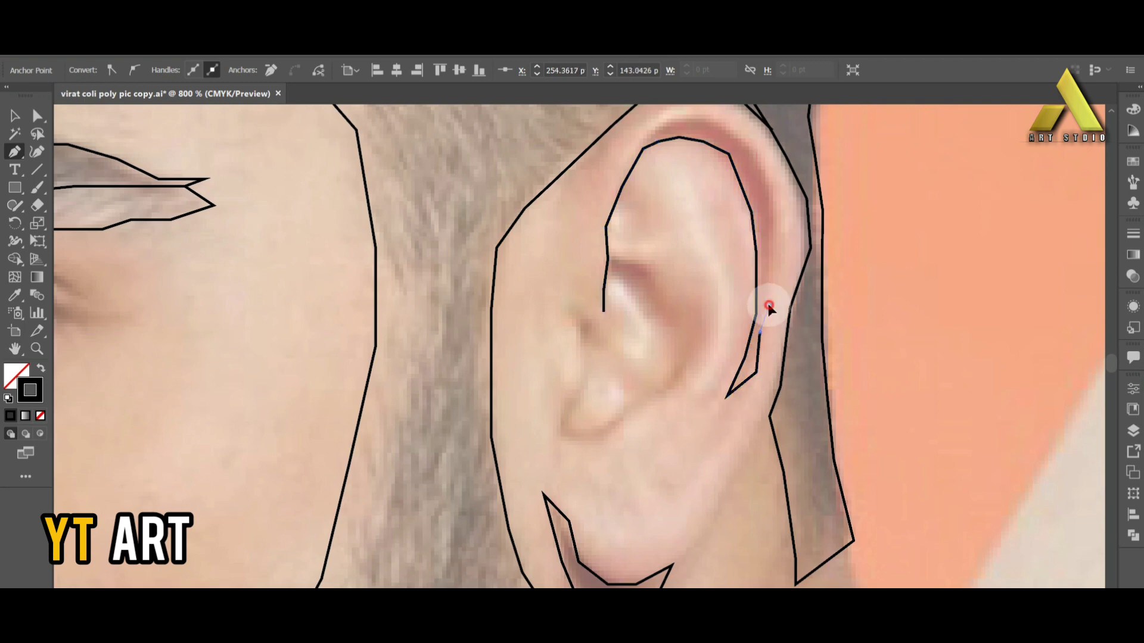
pyautogui.click(773, 268)
pyautogui.click(776, 209)
pyautogui.click(732, 127)
pyautogui.click(667, 122)
pyautogui.click(645, 140)
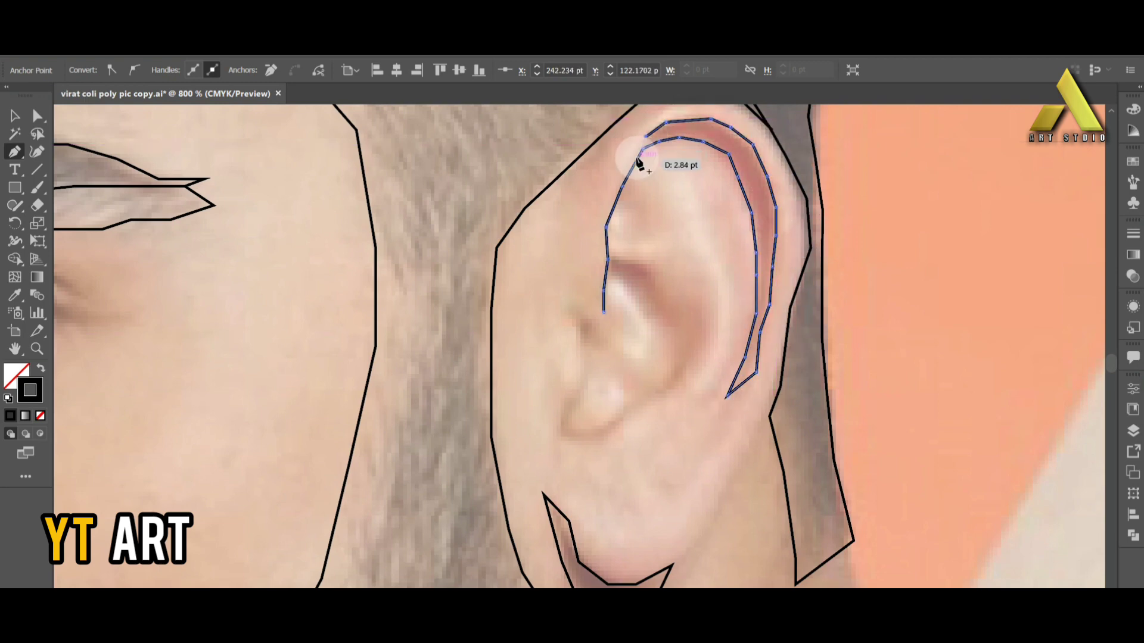
pyautogui.click(638, 162)
# Step: Outline the ear hole with anchors and close it into a shape
pyautogui.scroll(-3, 447, 281)
pyautogui.click(614, 208)
pyautogui.click(654, 255)
pyautogui.click(677, 255)
pyautogui.click(677, 233)
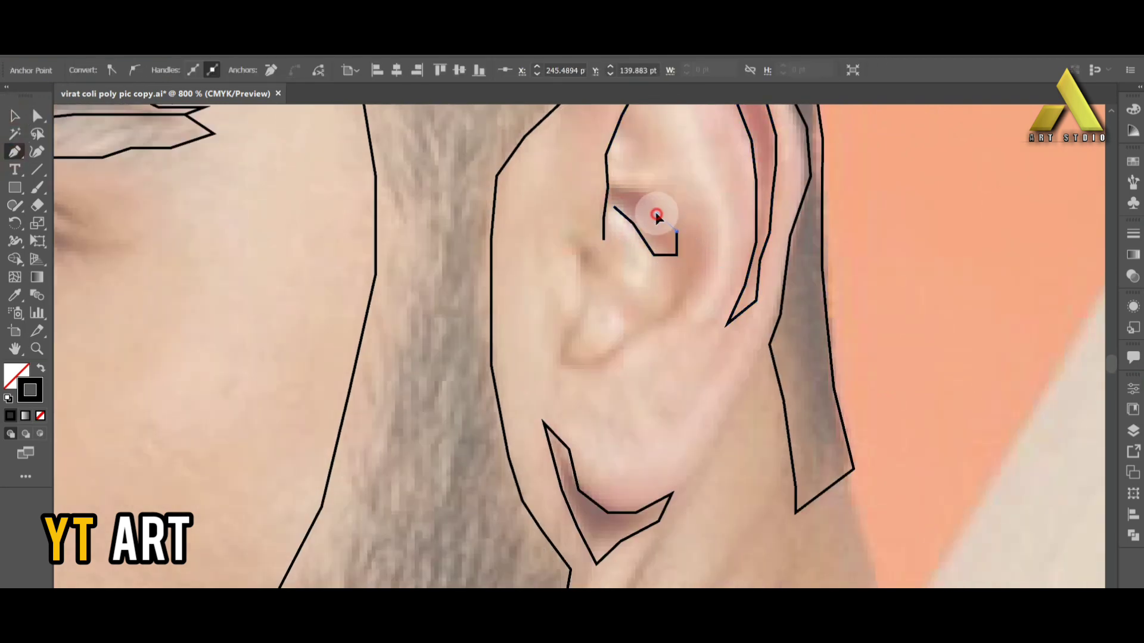
pyautogui.click(655, 212)
pyautogui.click(656, 193)
pyautogui.click(604, 189)
# Step: Begin a new path tracing the inner ear fold downward
pyautogui.scroll(3, 600, 320)
pyautogui.click(574, 314)
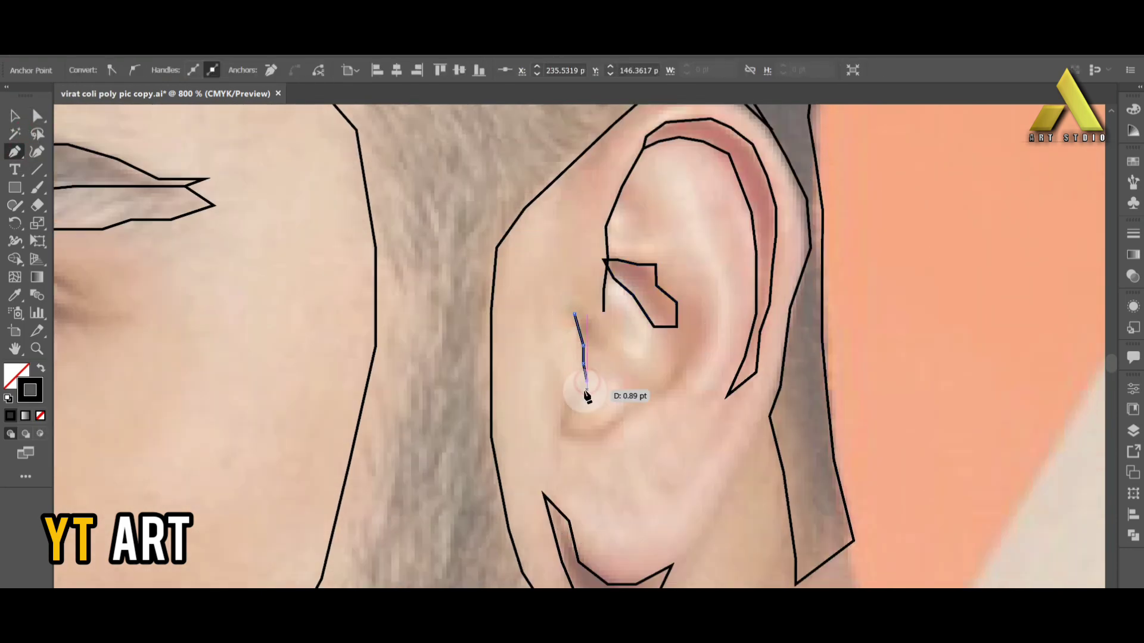
pyautogui.click(562, 397)
pyautogui.click(559, 441)
pyautogui.click(576, 441)
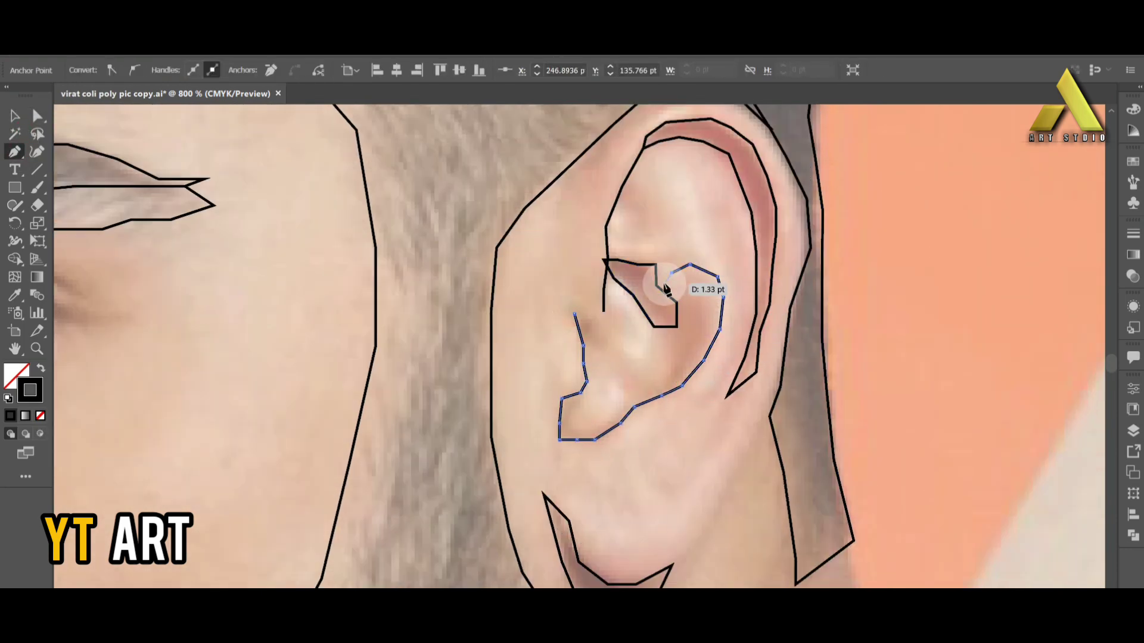
pyautogui.scroll(-5, 678, 307)
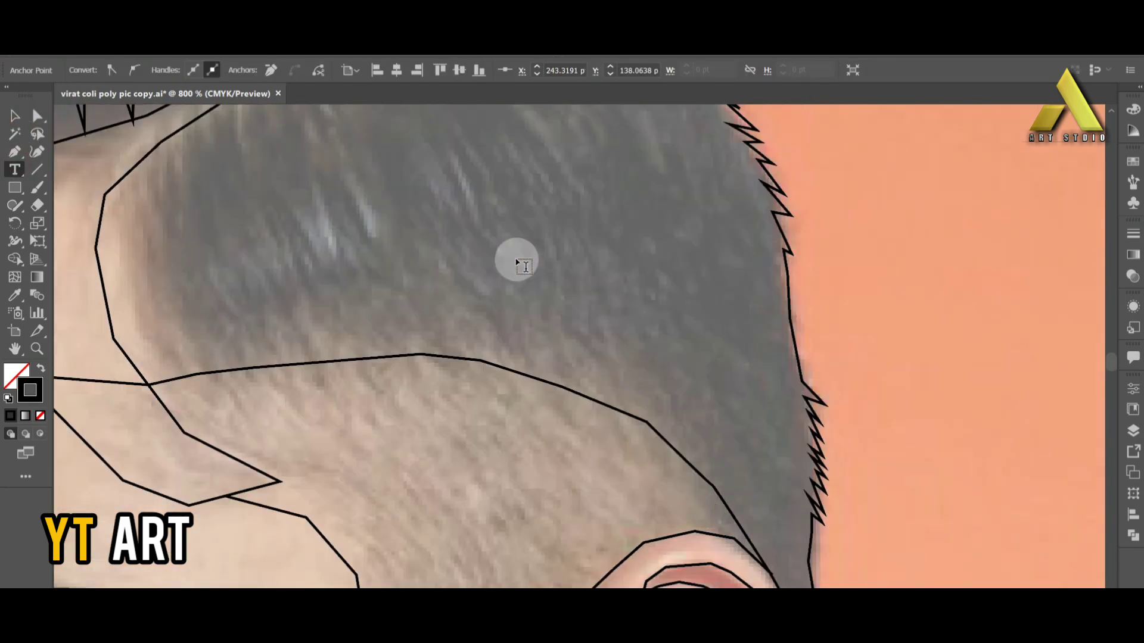
# Step: Continue the path from the eye anchor down the nose edge to outline the nostril
pyautogui.press('t')
pyautogui.scroll(-5, 516, 258)
pyautogui.scroll(-2, 286, 470)
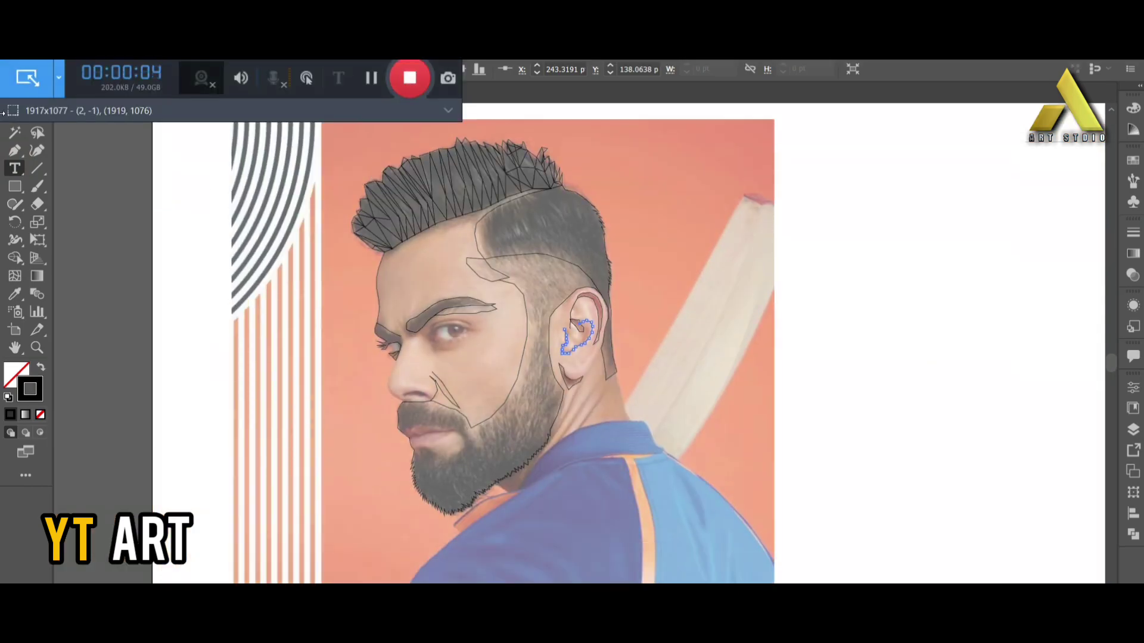
pyautogui.scroll(5, 494, 341)
pyautogui.press('p')
pyautogui.click(89, 240)
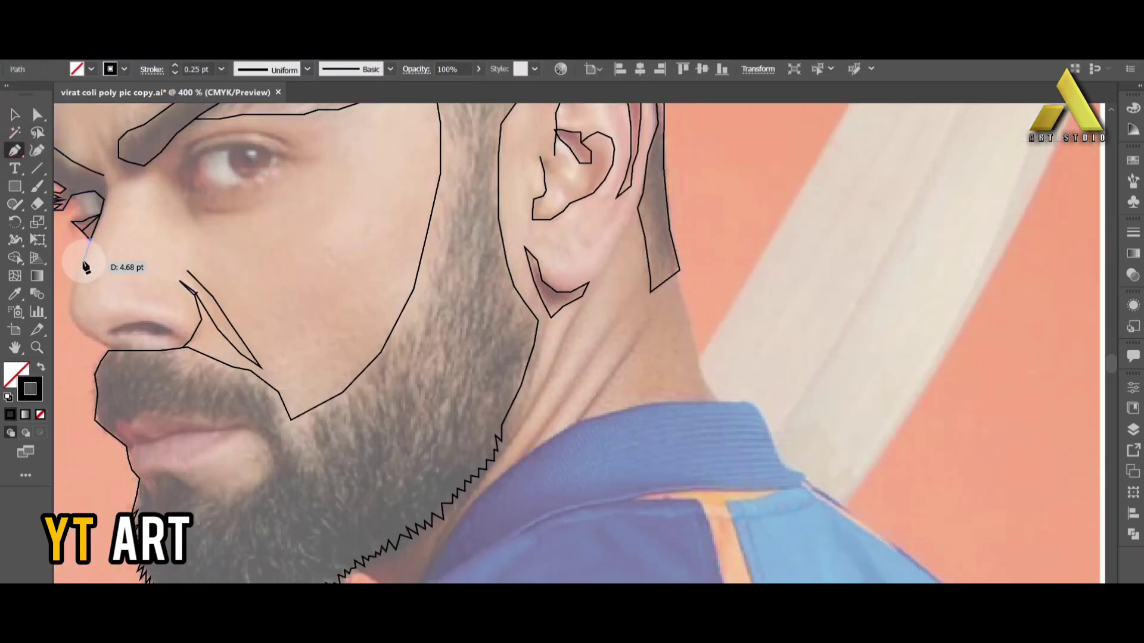
pyautogui.click(70, 302)
pyautogui.click(106, 350)
pyautogui.click(147, 337)
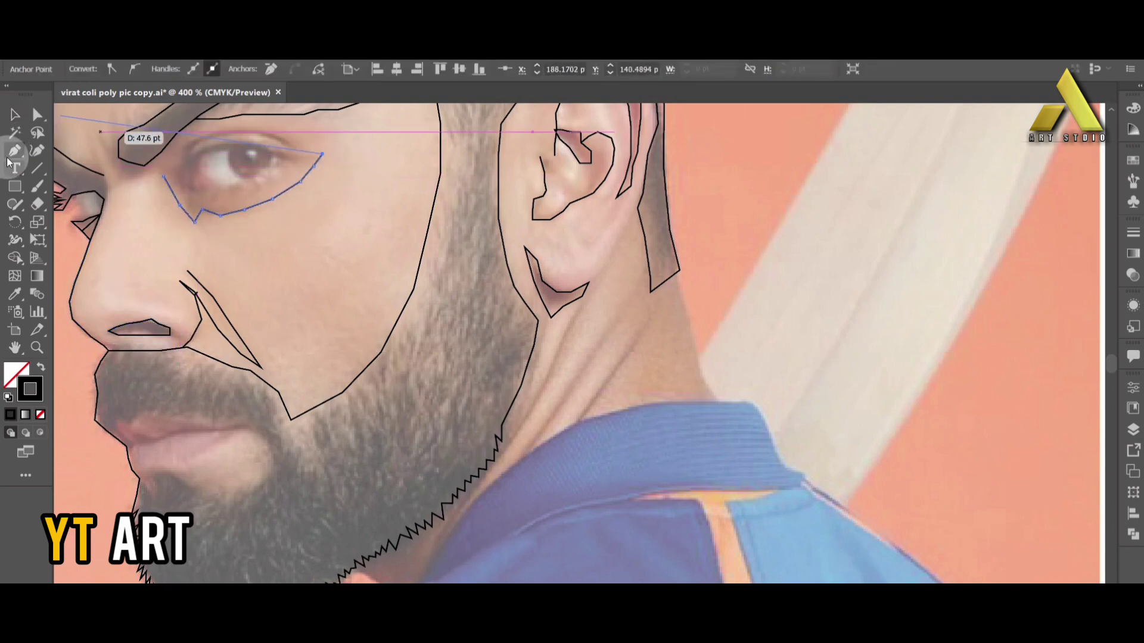
pyautogui.scroll(-3, 536, 332)
pyautogui.scroll(5, 518, 369)
# Step: Start a path down the temple edge and reshape its curve
pyautogui.scroll(3, 306, 364)
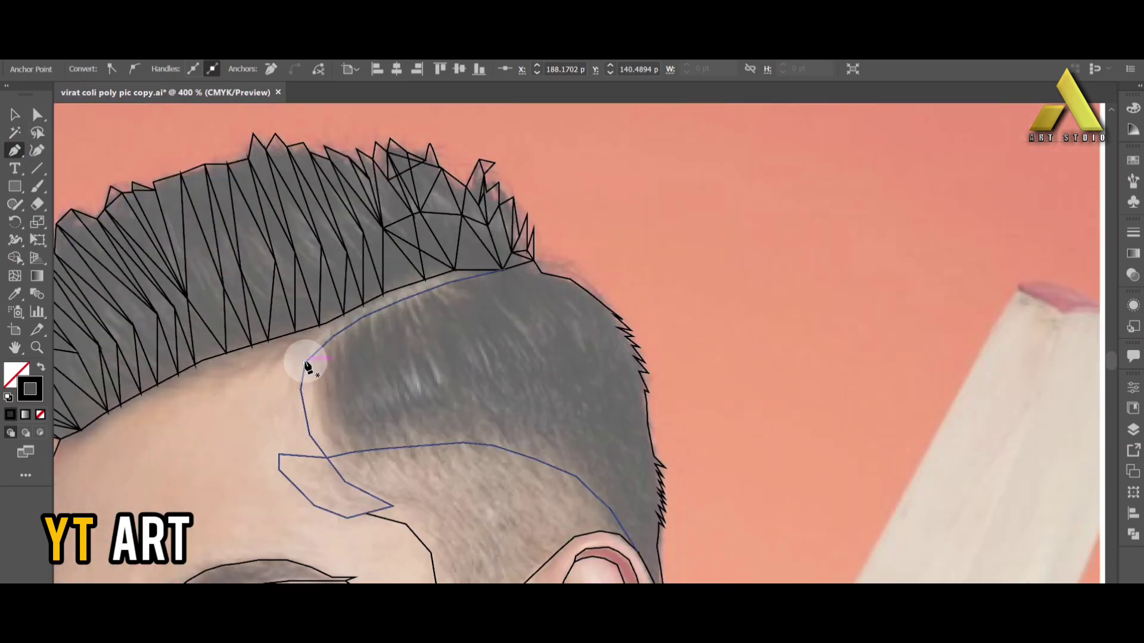
pyautogui.click(305, 363)
pyautogui.click(314, 397)
pyautogui.click(324, 428)
pyautogui.moveTo(314, 396); pyautogui.dragTo(317, 402)
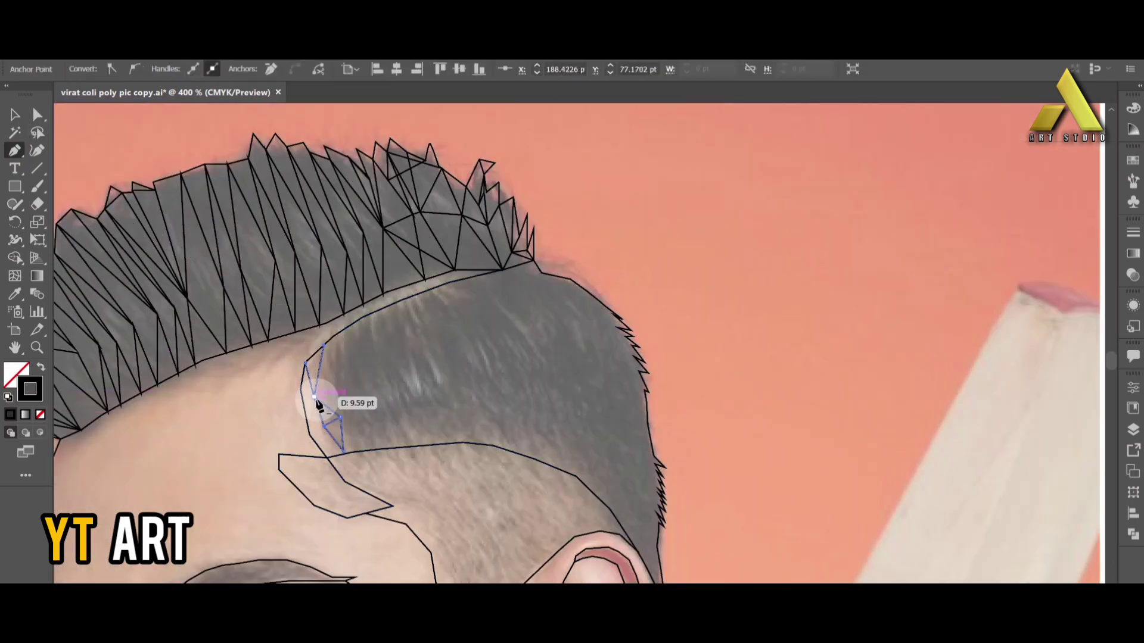
# Step: Zigzag anchors across the hairline to form triangles along the right hairline
pyautogui.click(332, 408)
pyautogui.click(343, 331)
pyautogui.click(363, 407)
pyautogui.click(381, 310)
pyautogui.click(401, 398)
pyautogui.click(428, 391)
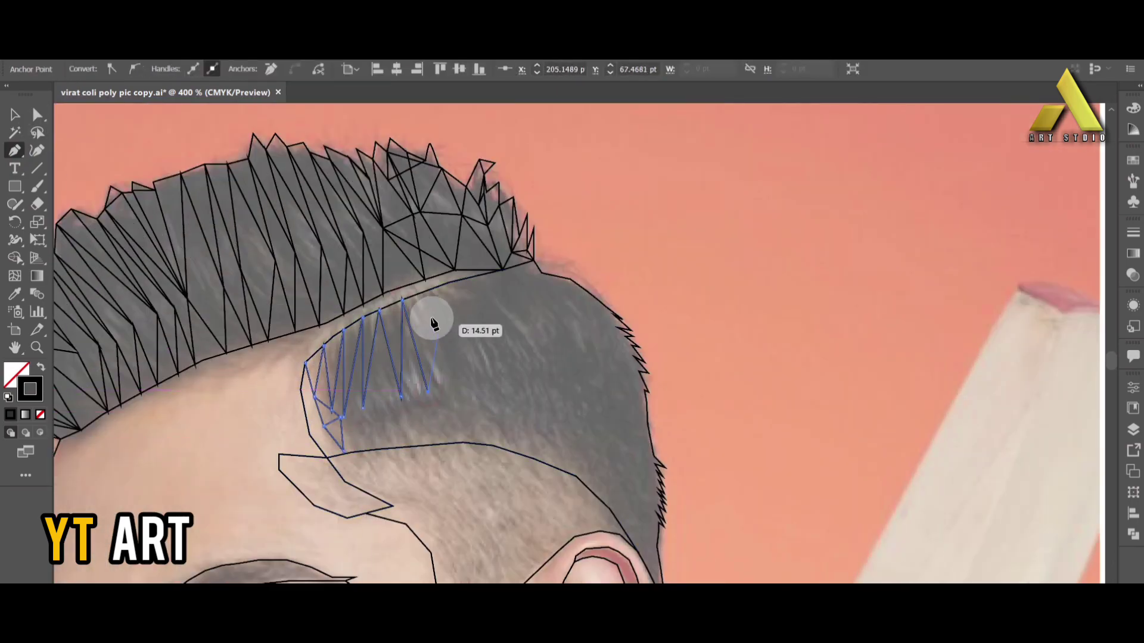
pyautogui.click(491, 271)
pyautogui.click(512, 360)
pyautogui.click(509, 268)
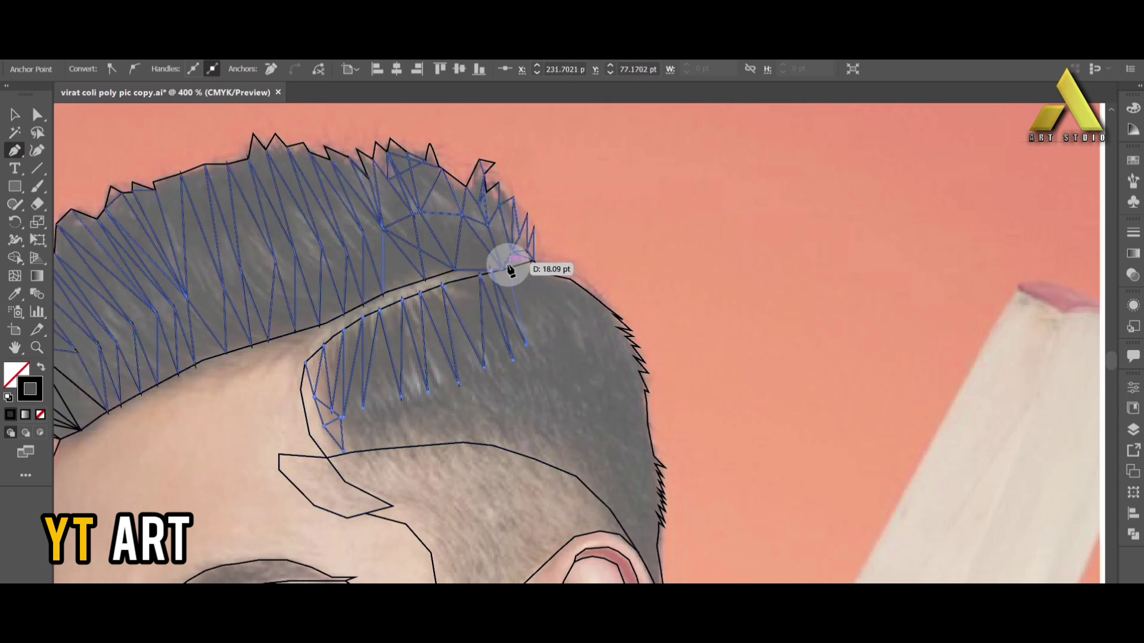
pyautogui.click(528, 346)
pyautogui.click(529, 264)
pyautogui.click(544, 340)
# Step: Extend the hair band's lower edge and zigzag new triangles beyond the previous end
pyautogui.scroll(-3, 333, 328)
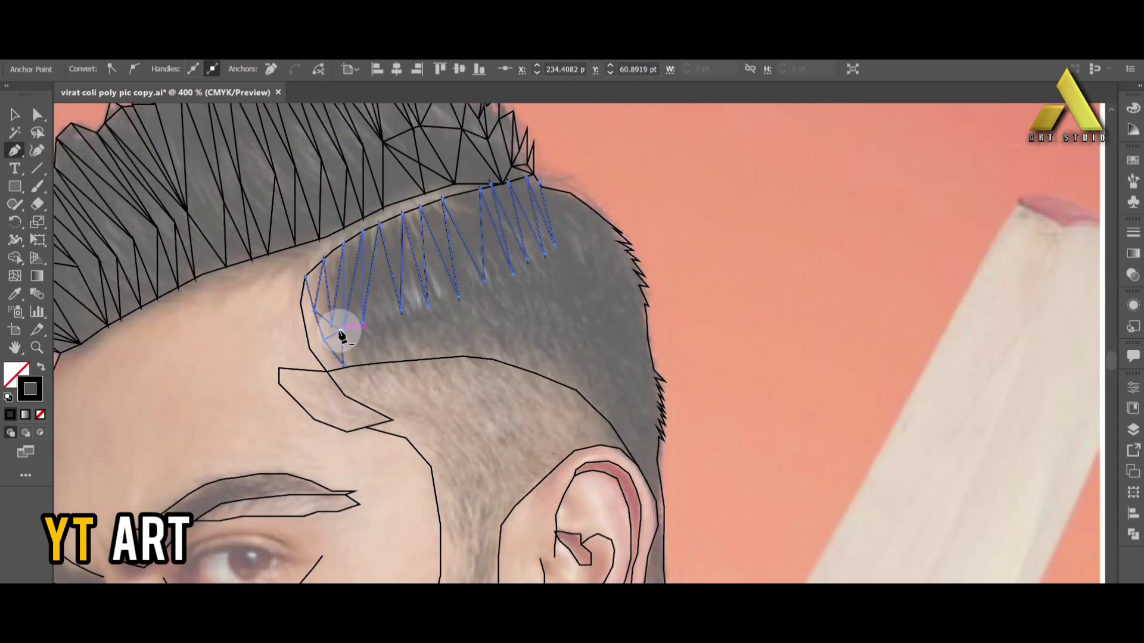
pyautogui.click(458, 296)
pyautogui.click(484, 281)
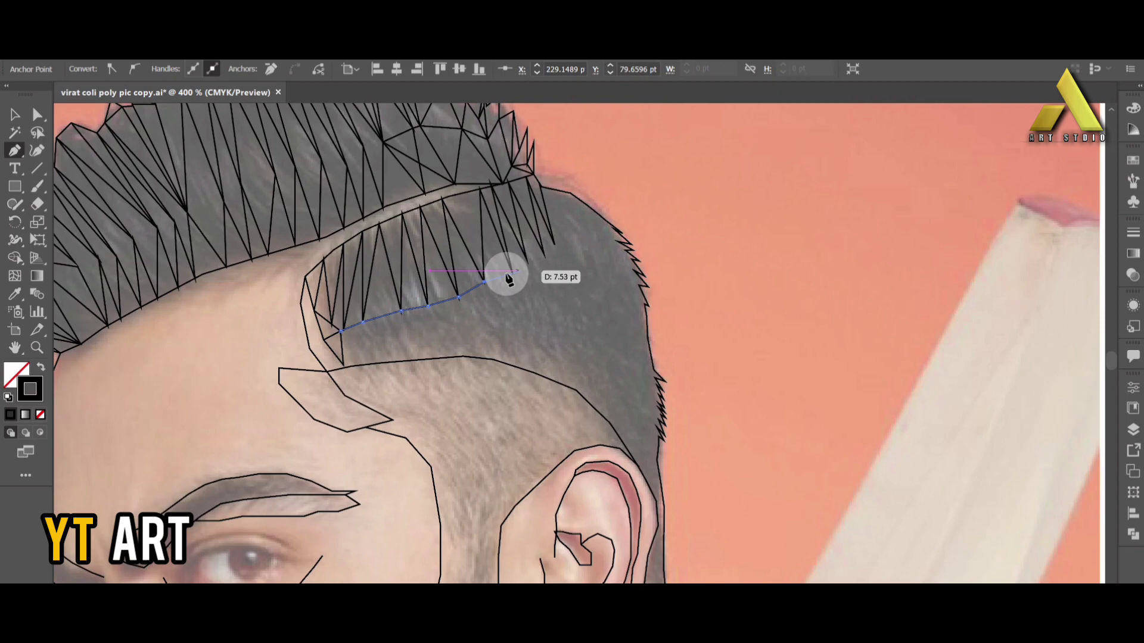
pyautogui.click(543, 254)
pyautogui.click(555, 244)
pyautogui.click(564, 191)
pyautogui.click(573, 244)
pyautogui.click(588, 205)
pyautogui.click(599, 245)
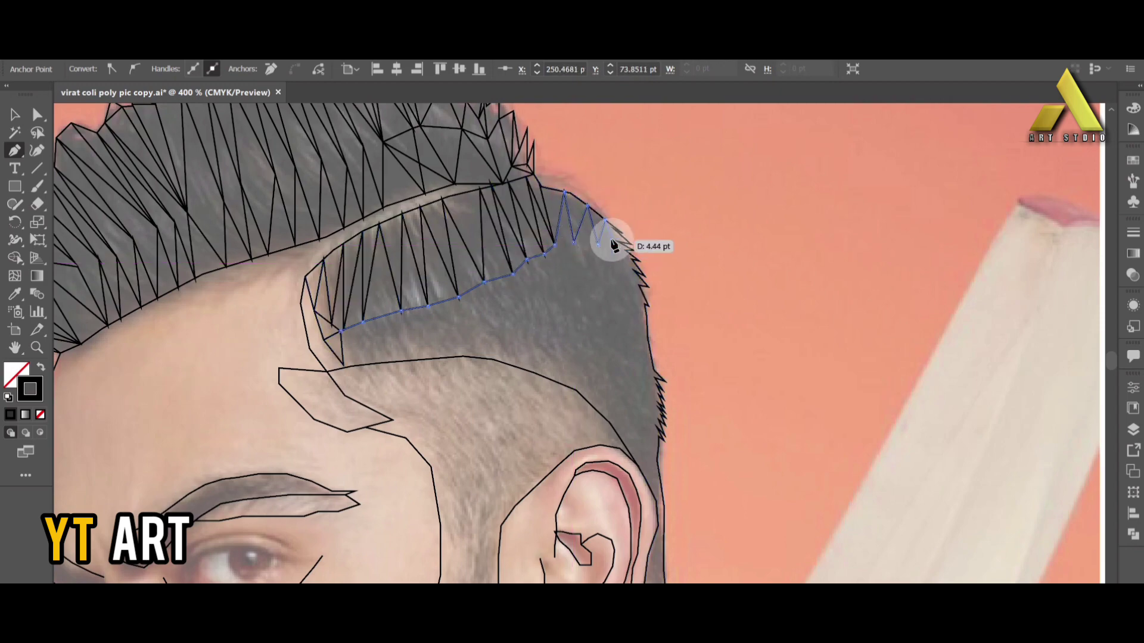
pyautogui.scroll(-2, 560, 262)
# Step: Reposition an anchor on the back-of-head path and add an anchor near the ear's top
pyautogui.scroll(-6, 543, 305)
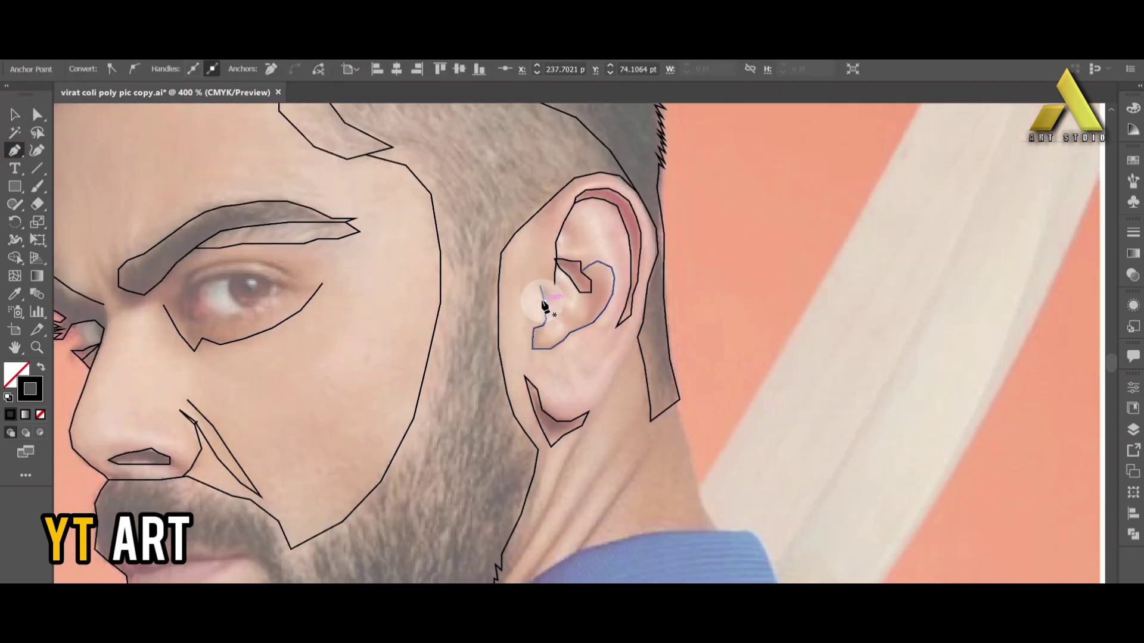
pyautogui.scroll(-6, 543, 305)
pyautogui.moveTo(657, 179); pyautogui.dragTo(650, 195)
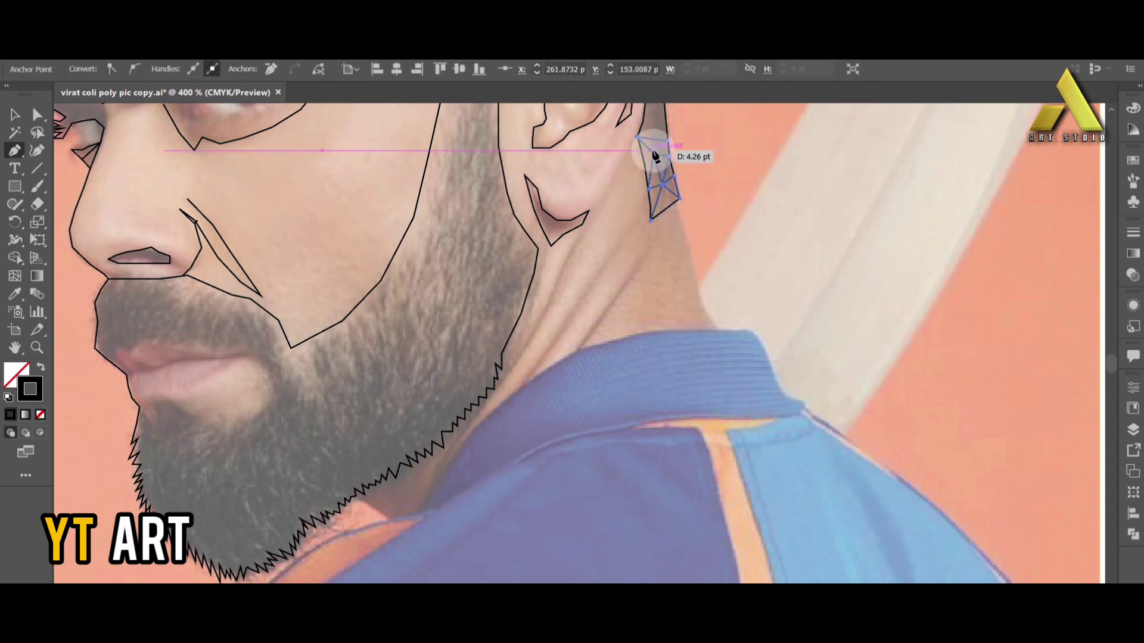
pyautogui.scroll(2, 655, 156)
pyautogui.scroll(2, 661, 158)
pyautogui.scroll(2, 665, 158)
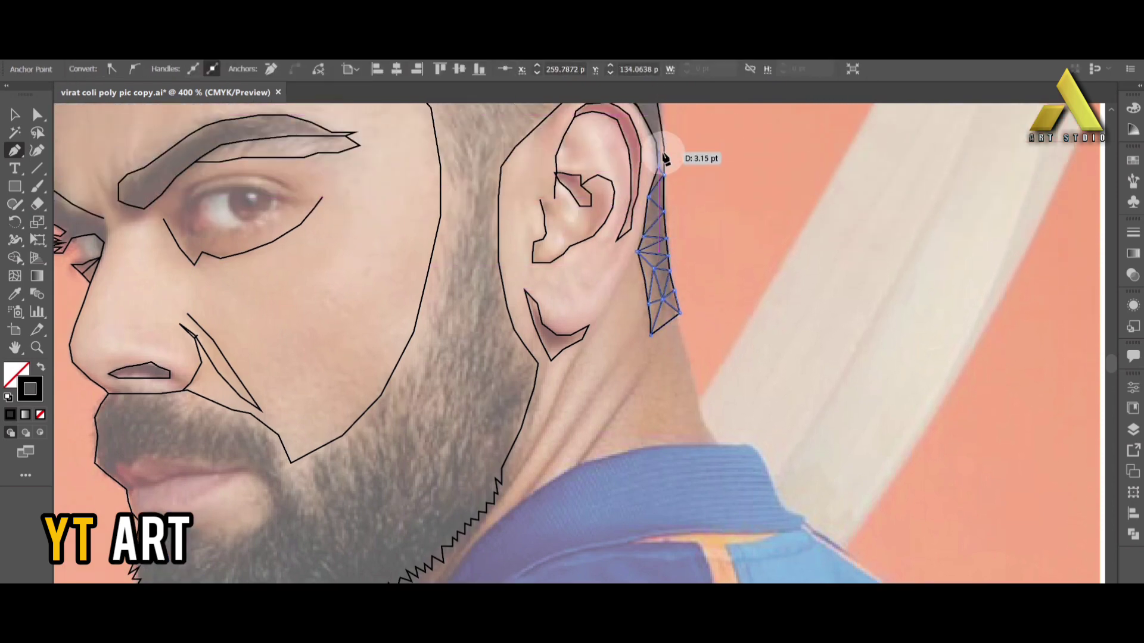
pyautogui.scroll(1, 661, 157)
pyautogui.scroll(1, 656, 154)
pyautogui.click(640, 153)
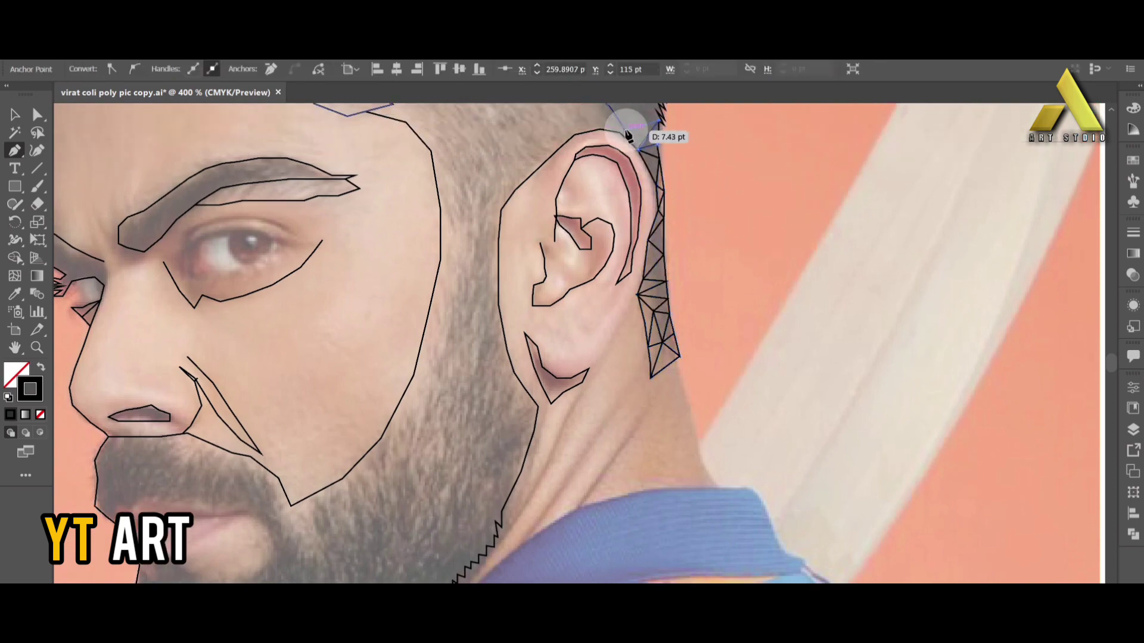
pyautogui.scroll(3, 632, 140)
pyautogui.scroll(5, 345, 255)
# Step: Zigzag triangles from the temple between the hair band and fade line
pyautogui.click(348, 265)
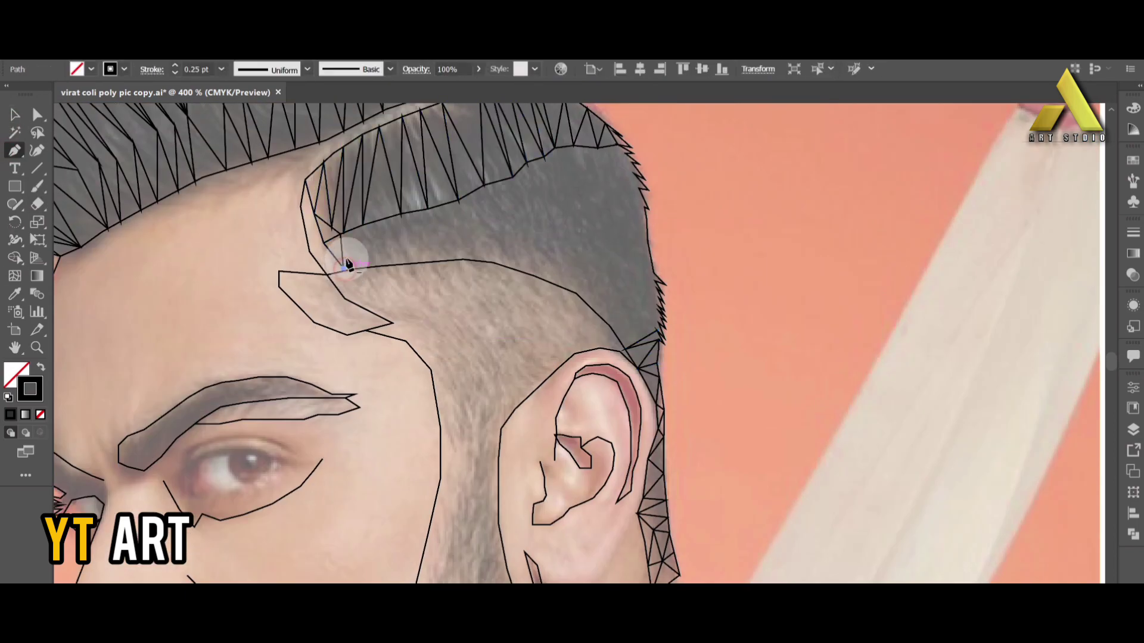
pyautogui.click(363, 226)
pyautogui.click(380, 265)
pyautogui.click(401, 214)
pyautogui.click(420, 262)
pyautogui.click(428, 209)
pyautogui.click(454, 261)
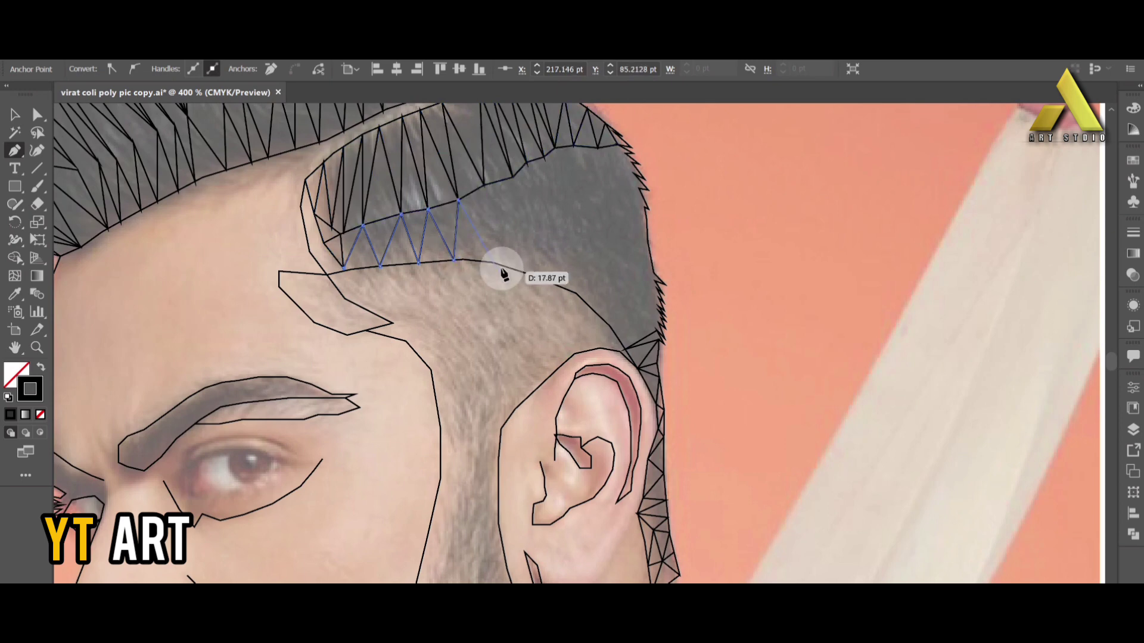
# Step: Continue the triangles toward the back of the head, finishing on the jagged hair edge
pyautogui.click(524, 271)
pyautogui.click(512, 177)
pyautogui.click(608, 325)
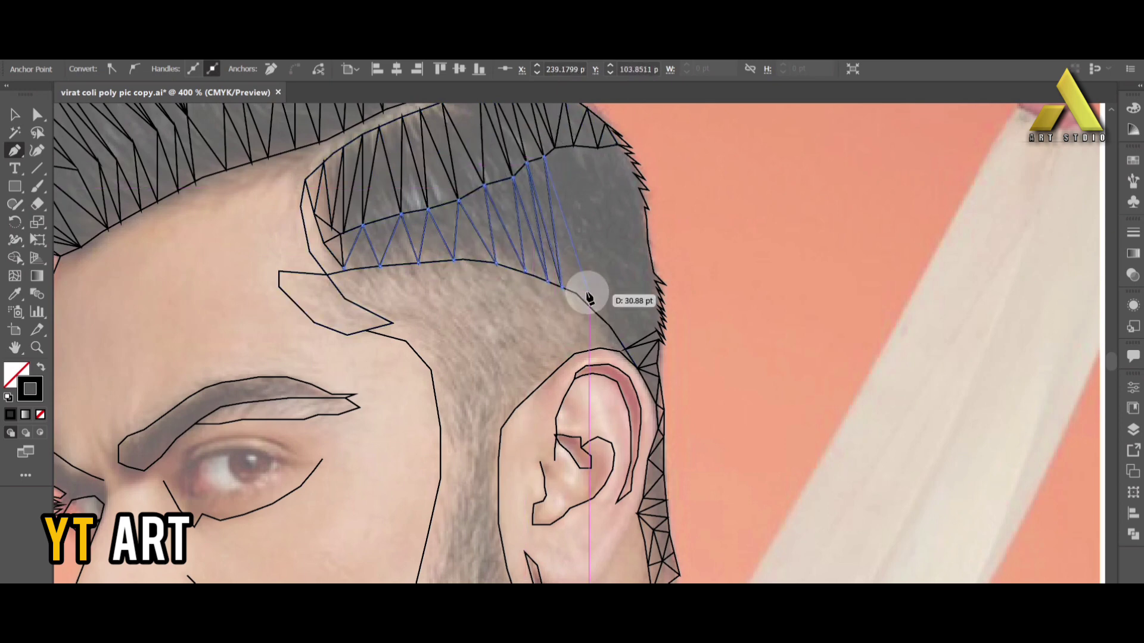
pyautogui.click(599, 148)
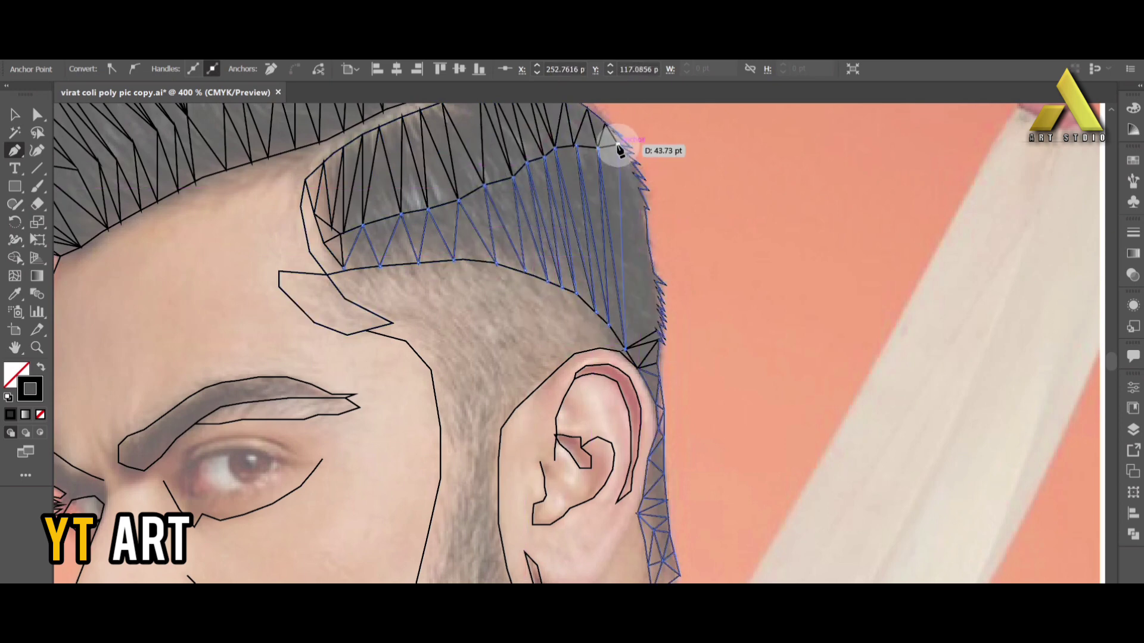
pyautogui.click(642, 189)
pyautogui.click(654, 274)
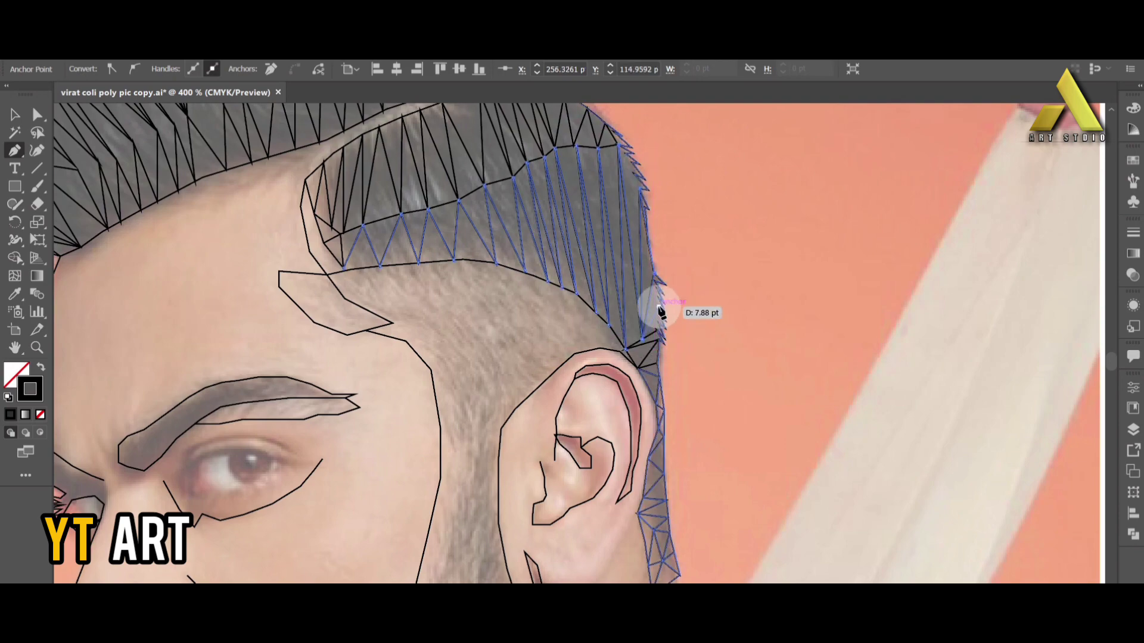
pyautogui.scroll(5, 653, 303)
pyautogui.click(567, 207)
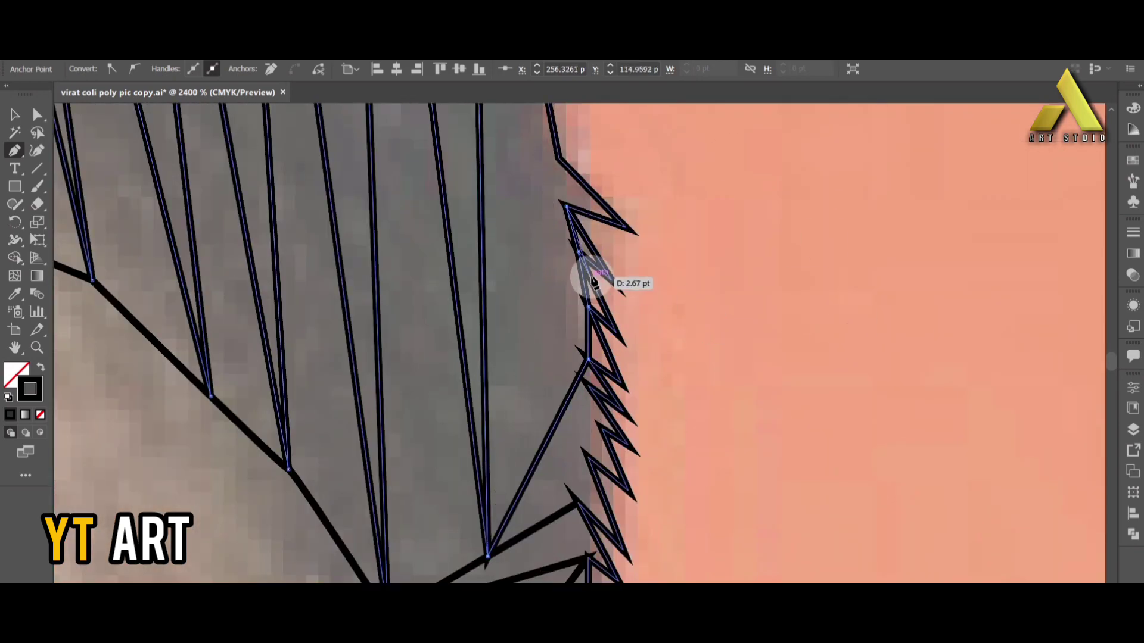
pyautogui.scroll(-2, 592, 388)
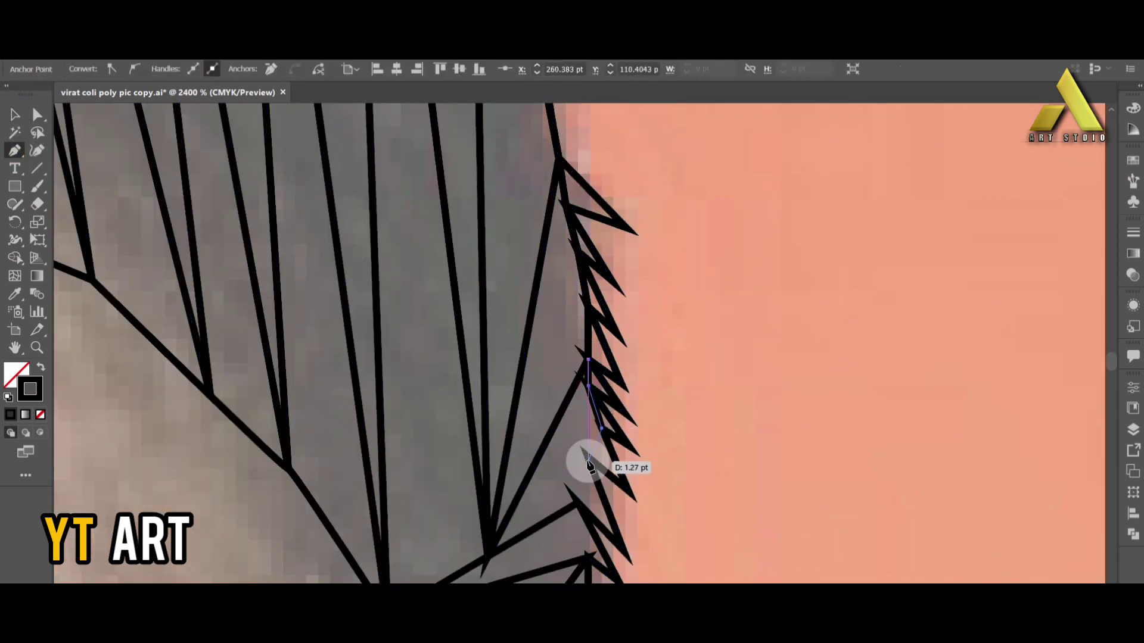